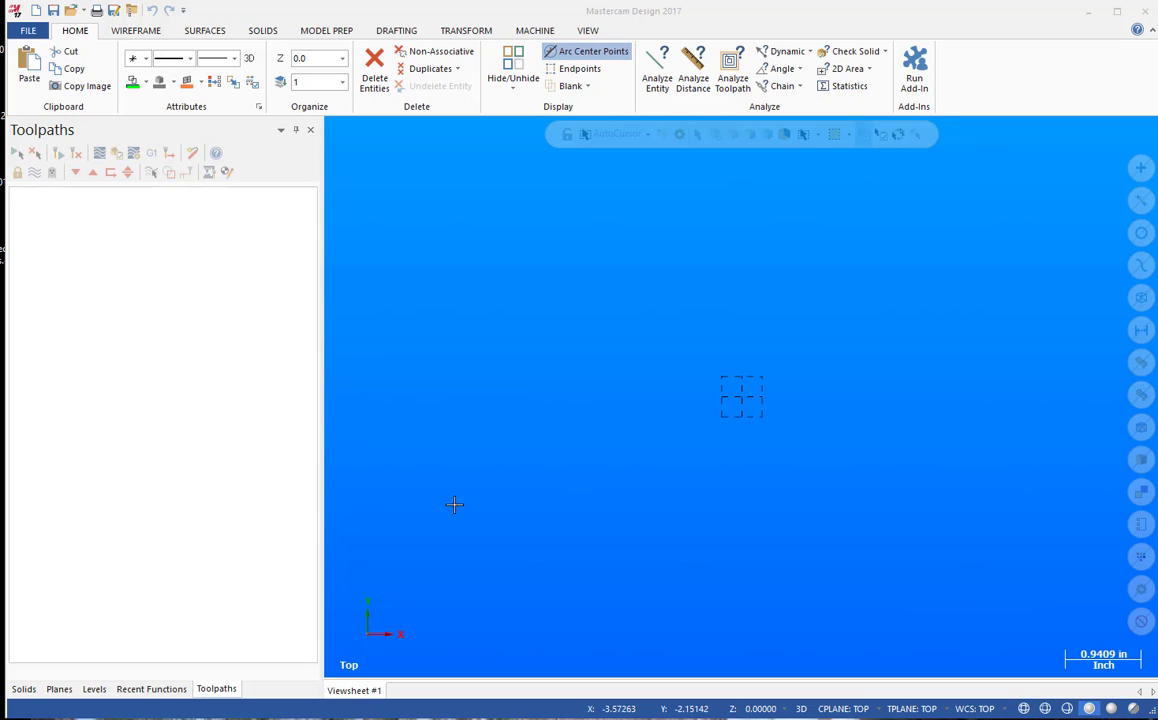
Load the GENERIC HAAS_RENISHAW 4X MILL machine definition from the Mill list.
click(522, 33)
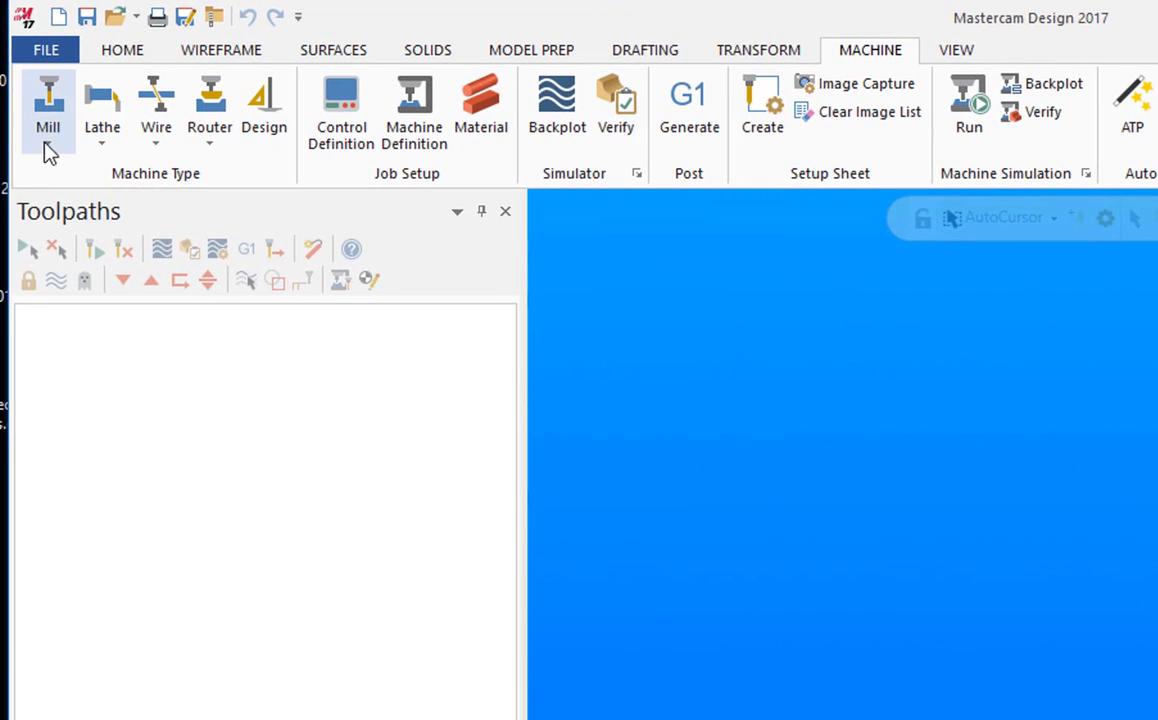
click(27, 88)
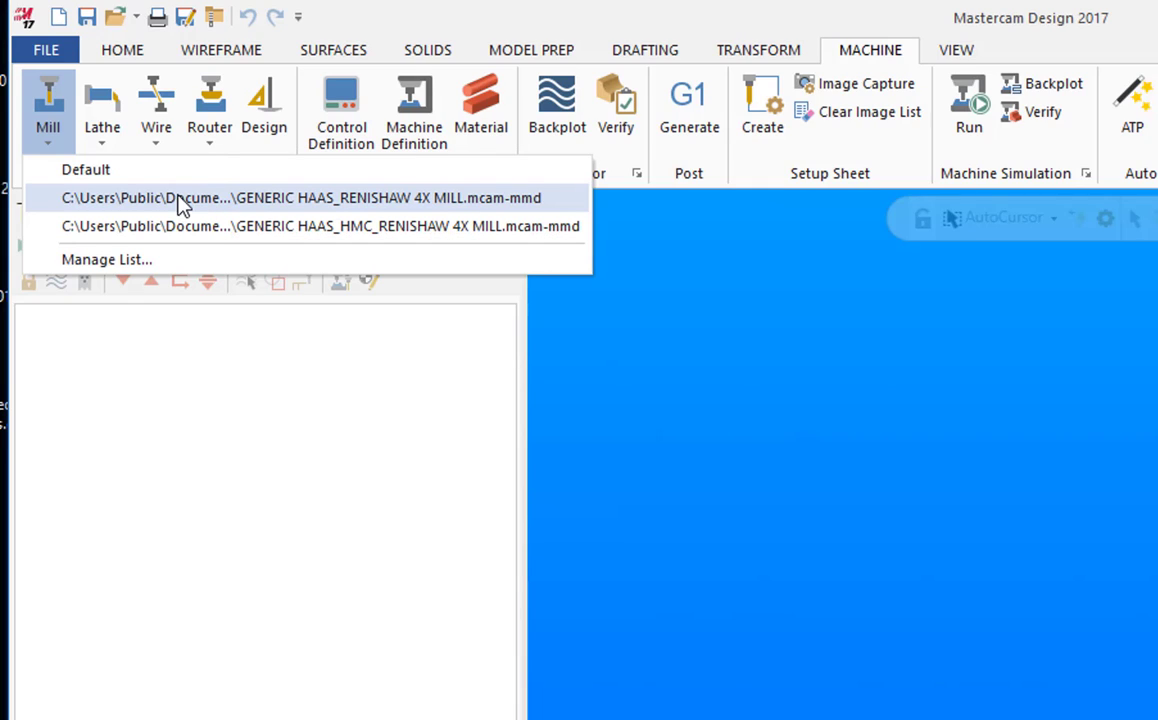
click(181, 199)
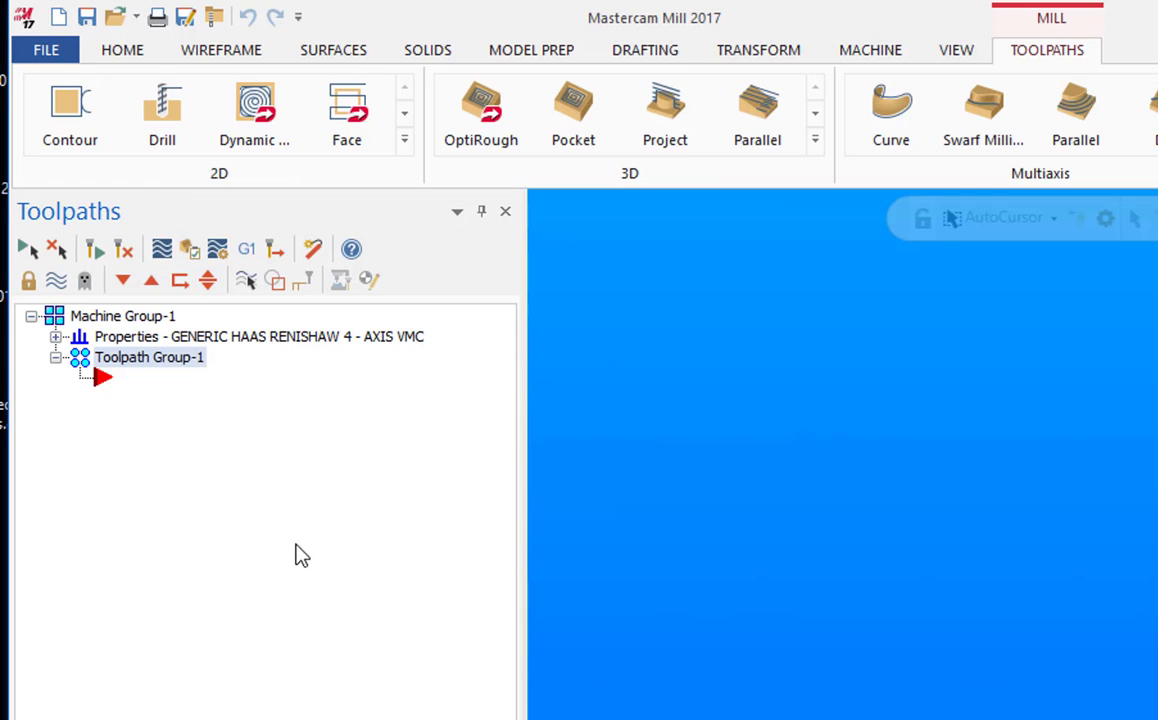
Start a Probe toolpath, accept the default NC name and pick VF2 Probe.
click(55, 337)
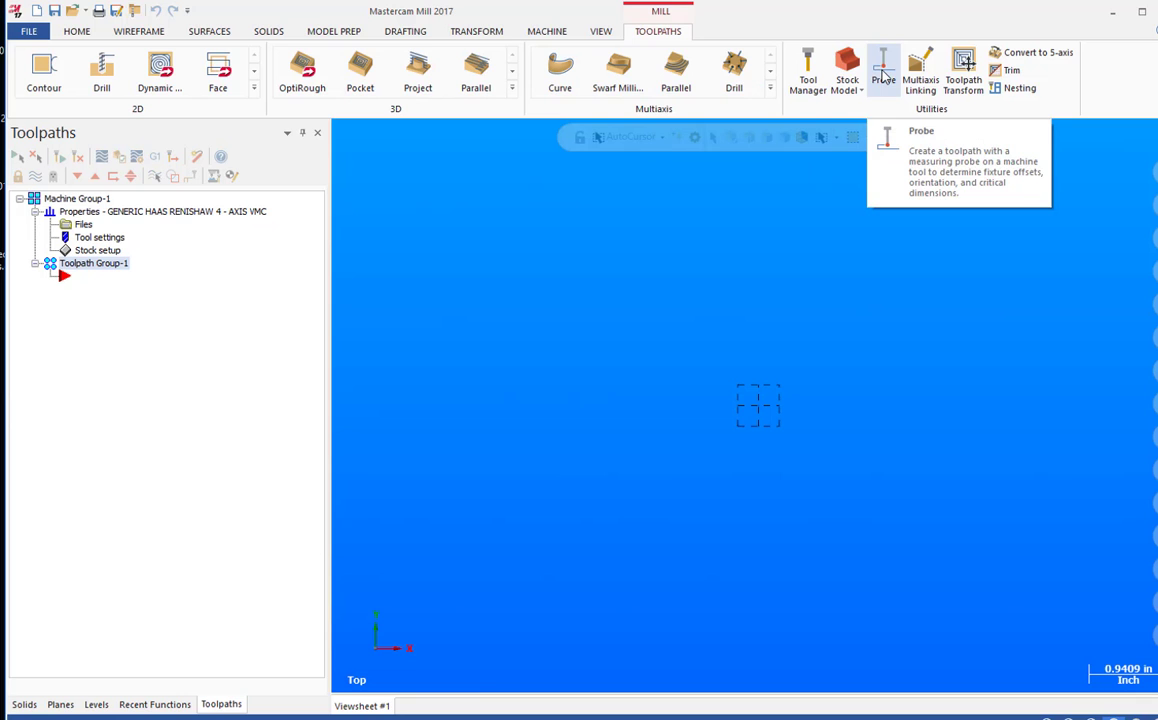
click(884, 77)
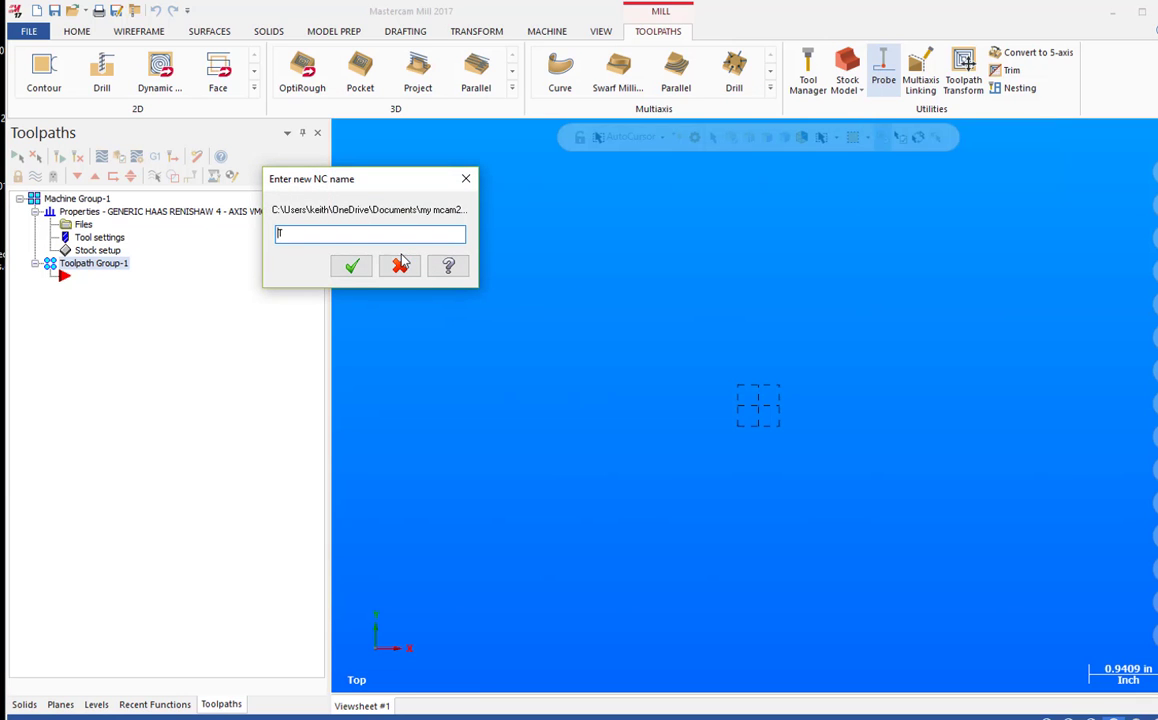
click(353, 265)
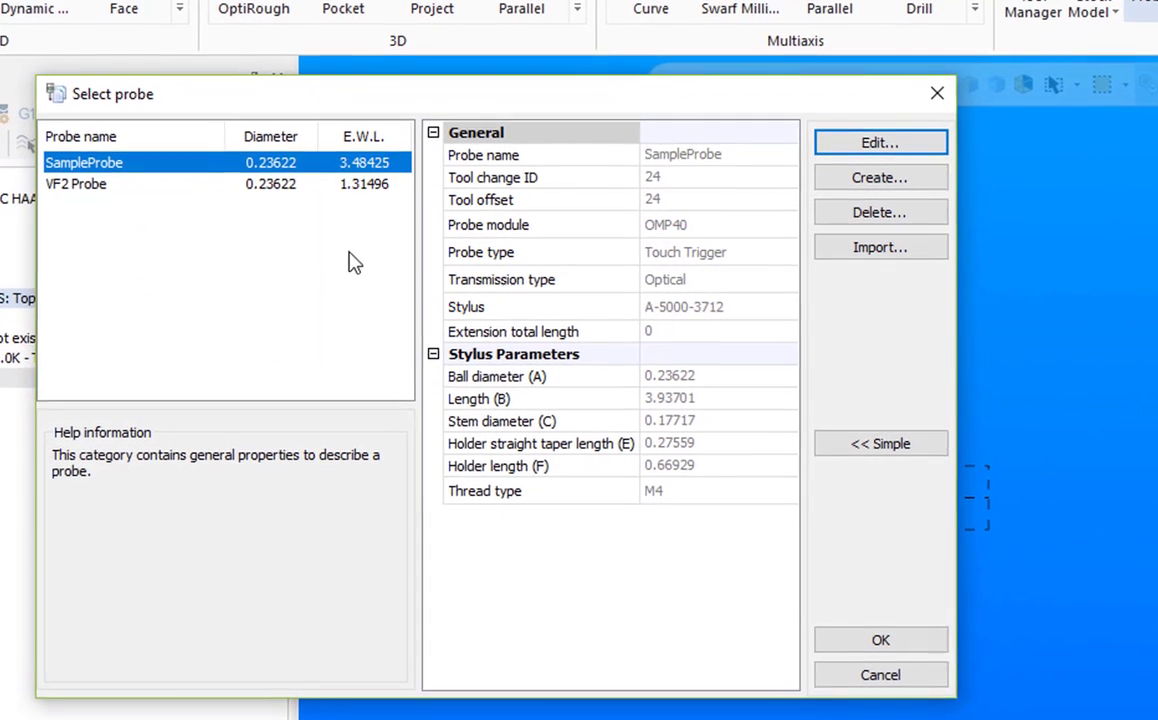
drag(370, 96, 426, 98)
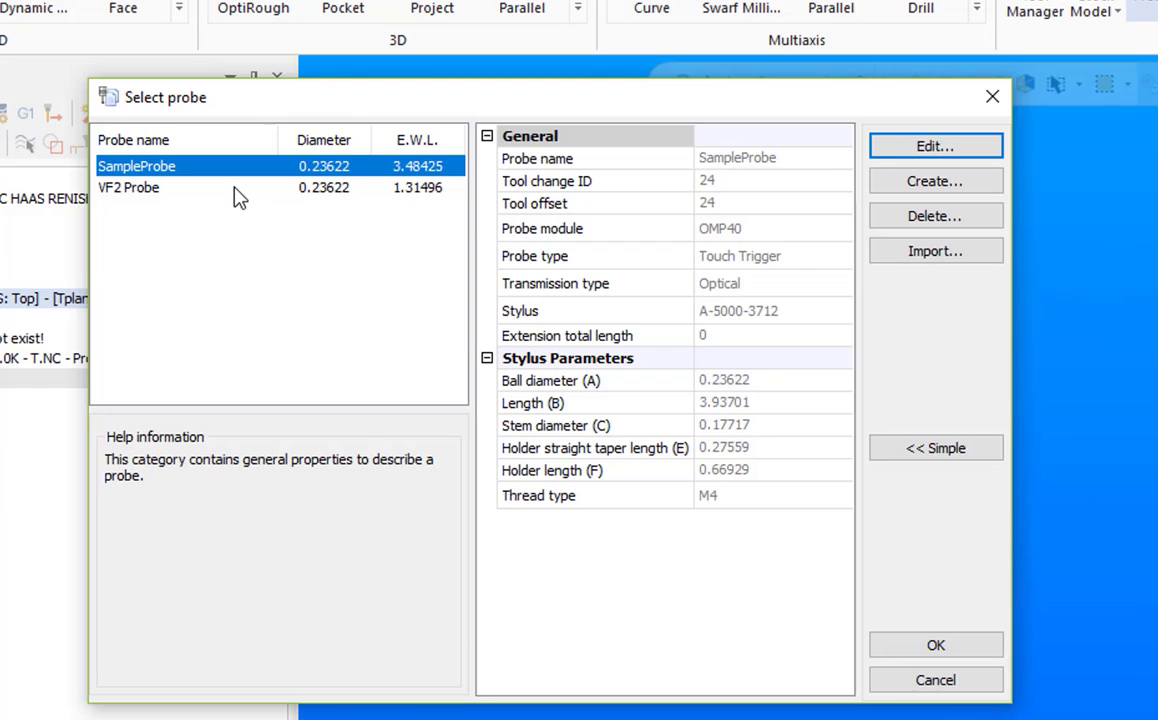
click(236, 189)
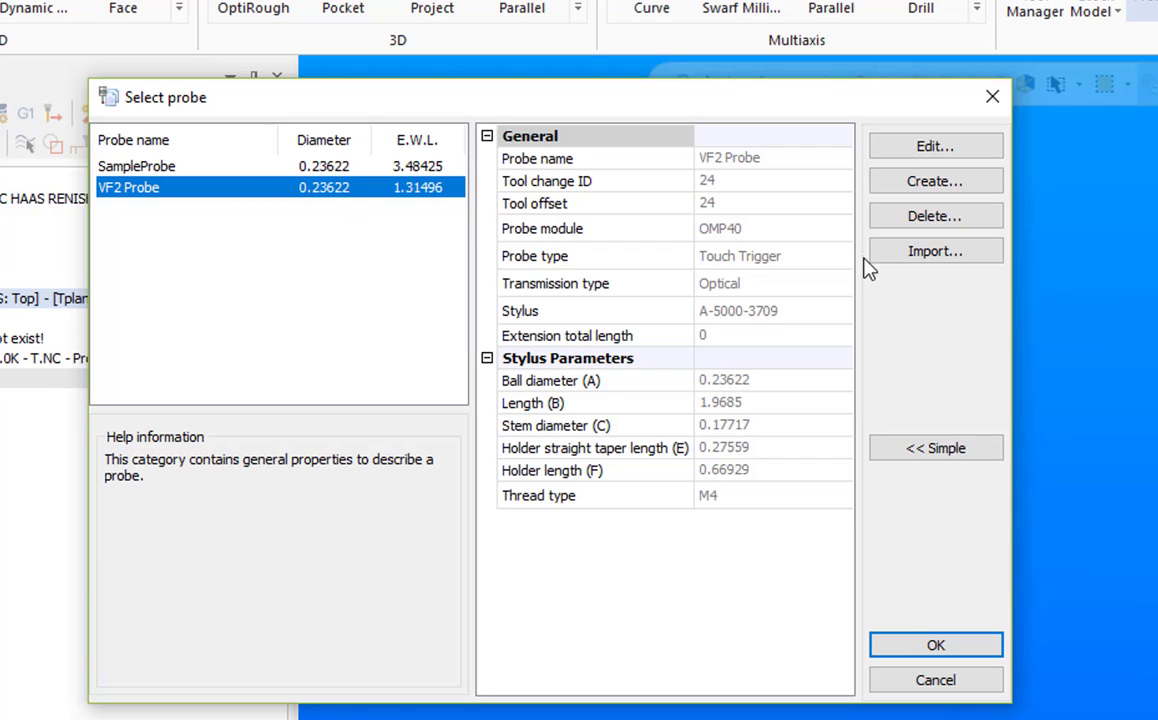
Create a probe named 'New Probe' with tool change ID 24 and tool offset 24.
click(897, 185)
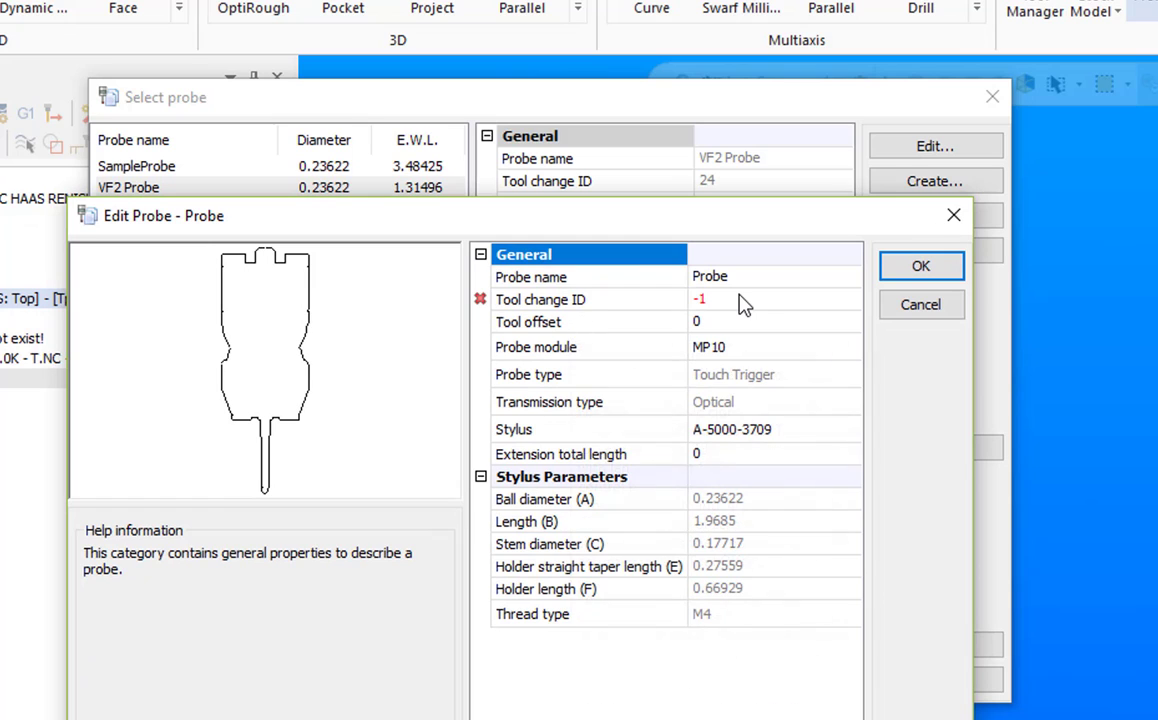
click(711, 277)
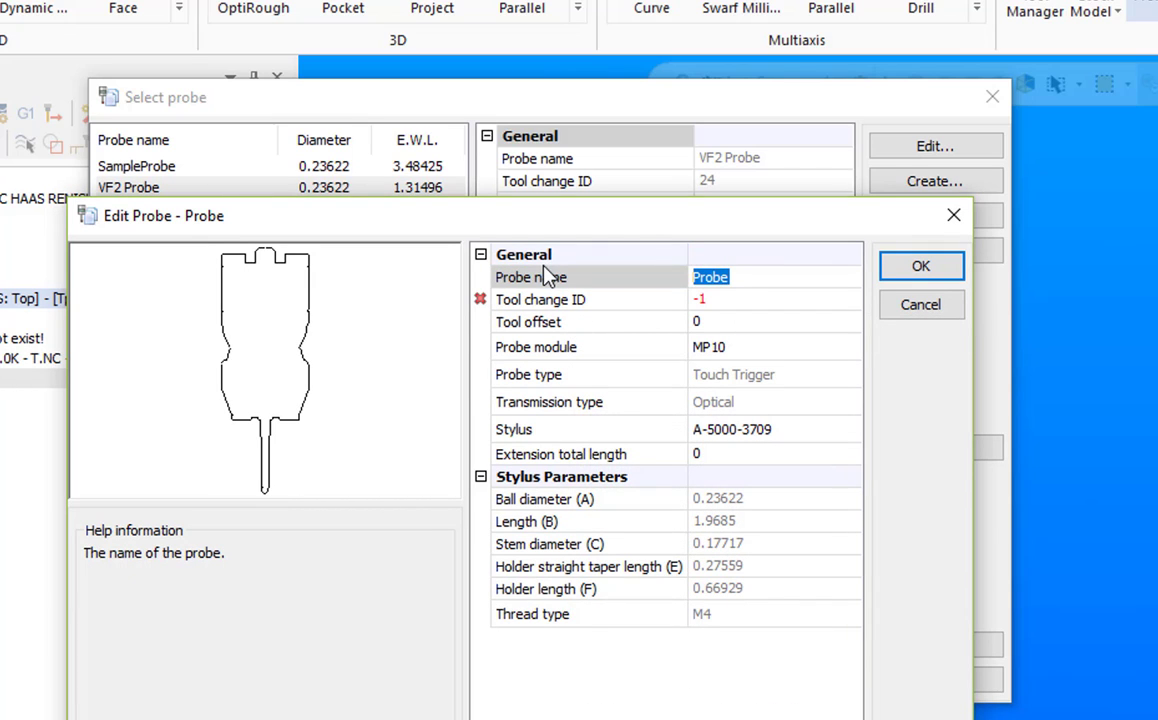
text(New Probe)
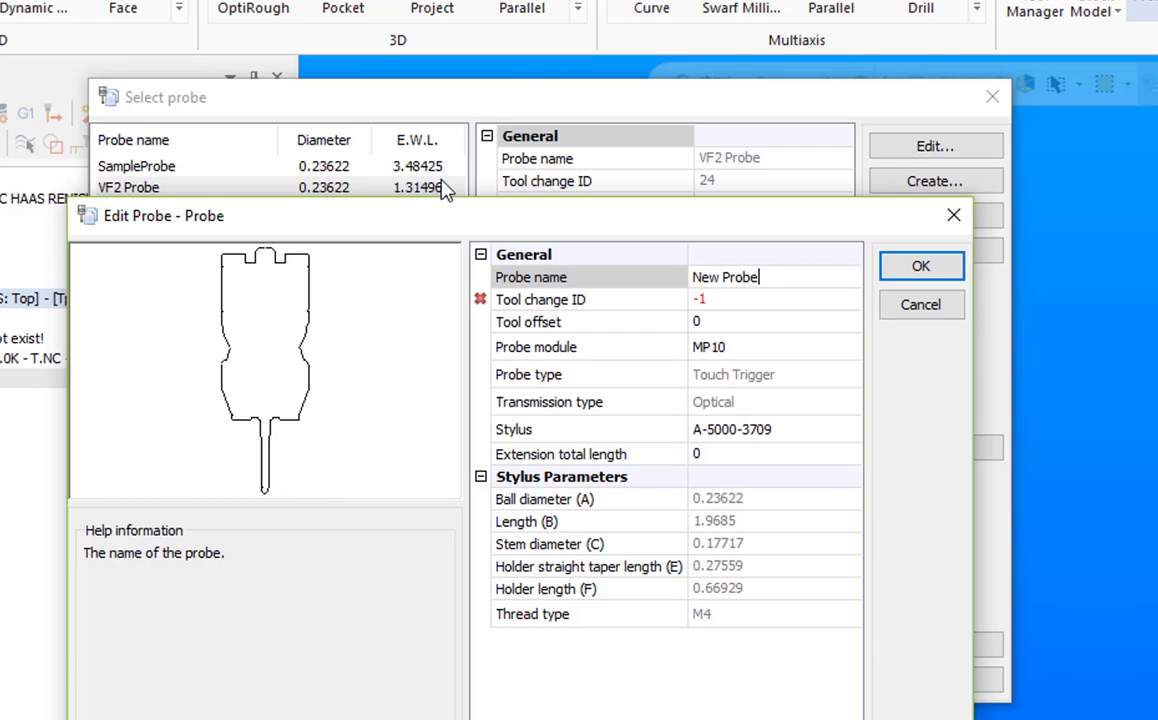
click(710, 300)
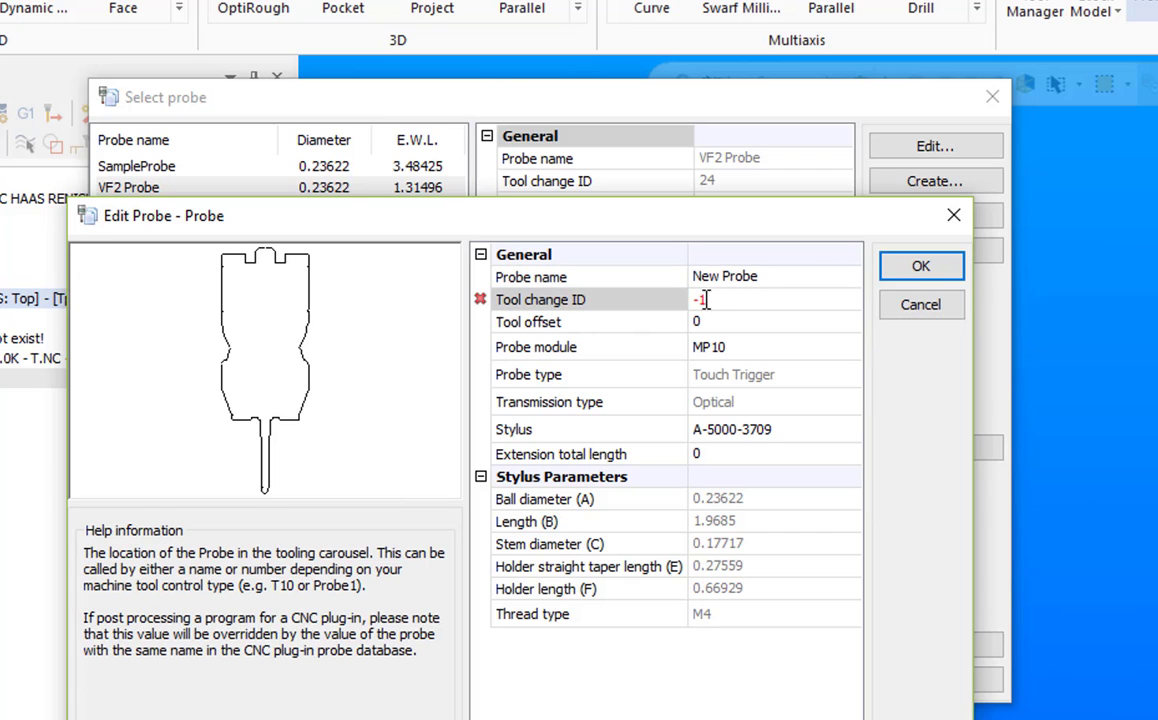
double_click(700, 299)
text(24)
click(697, 322)
click(667, 320)
text(24)
Set the new probe's module to OMP40 and its stylus to A-5000-3709.
click(757, 349)
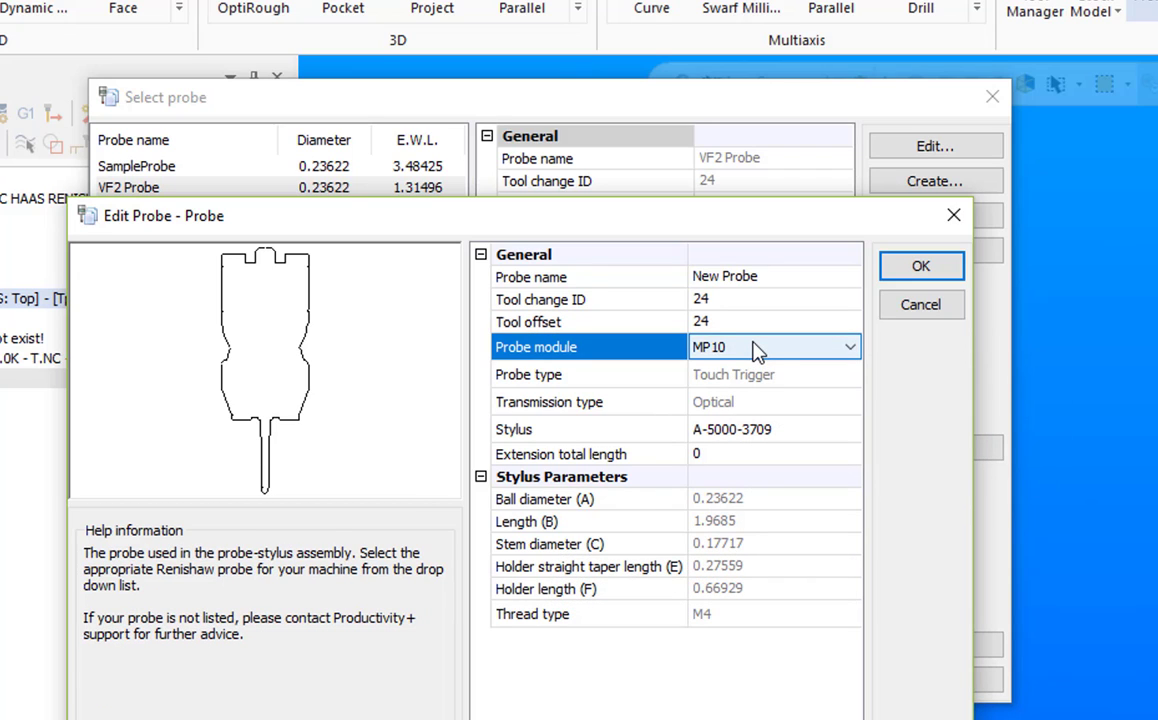
click(757, 350)
scroll(765, 420, down, 1)
scroll(765, 420, down, 1)
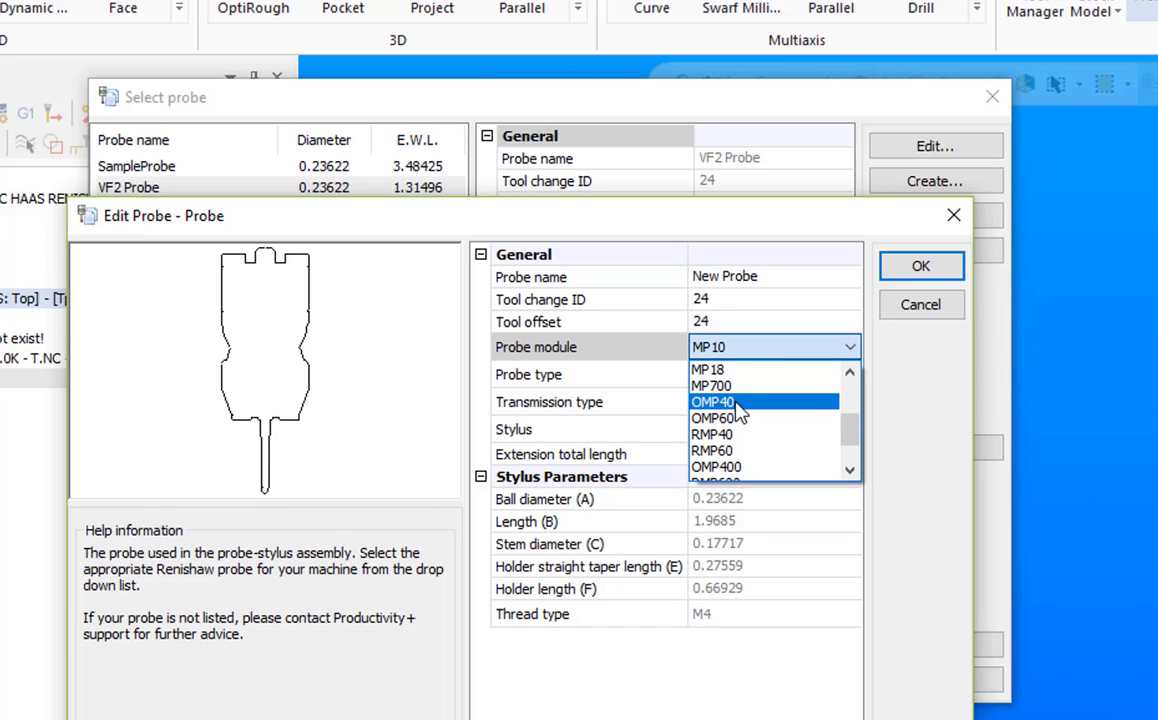
click(736, 403)
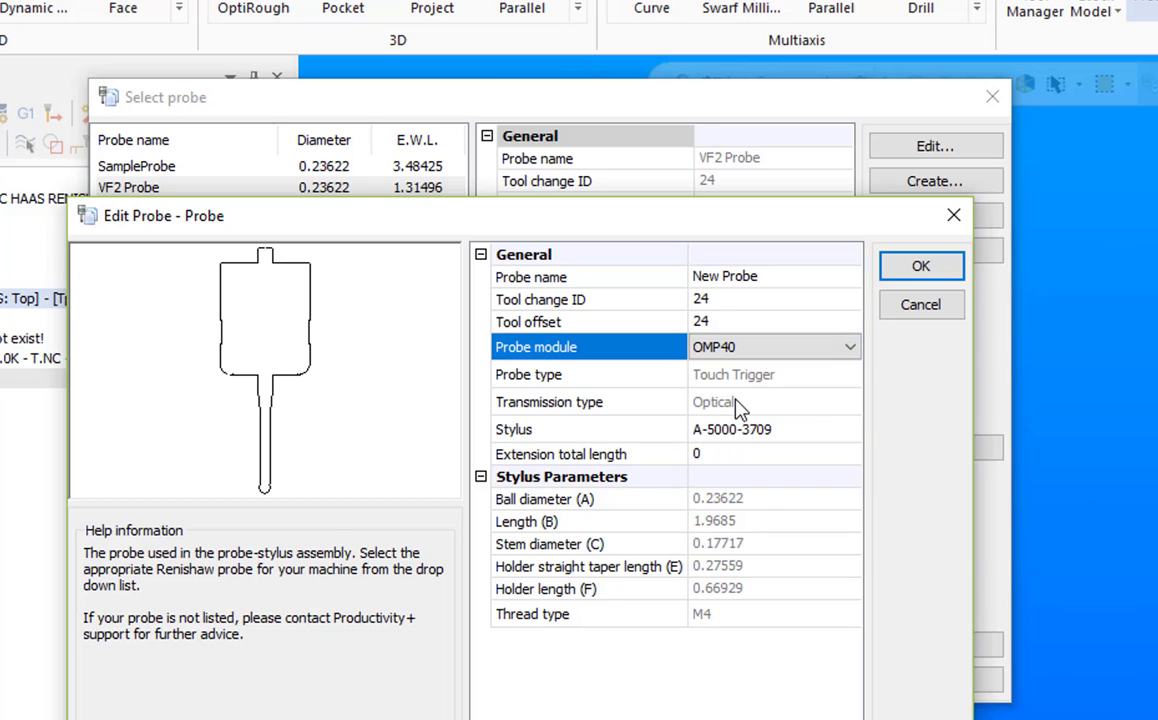
click(801, 430)
click(803, 430)
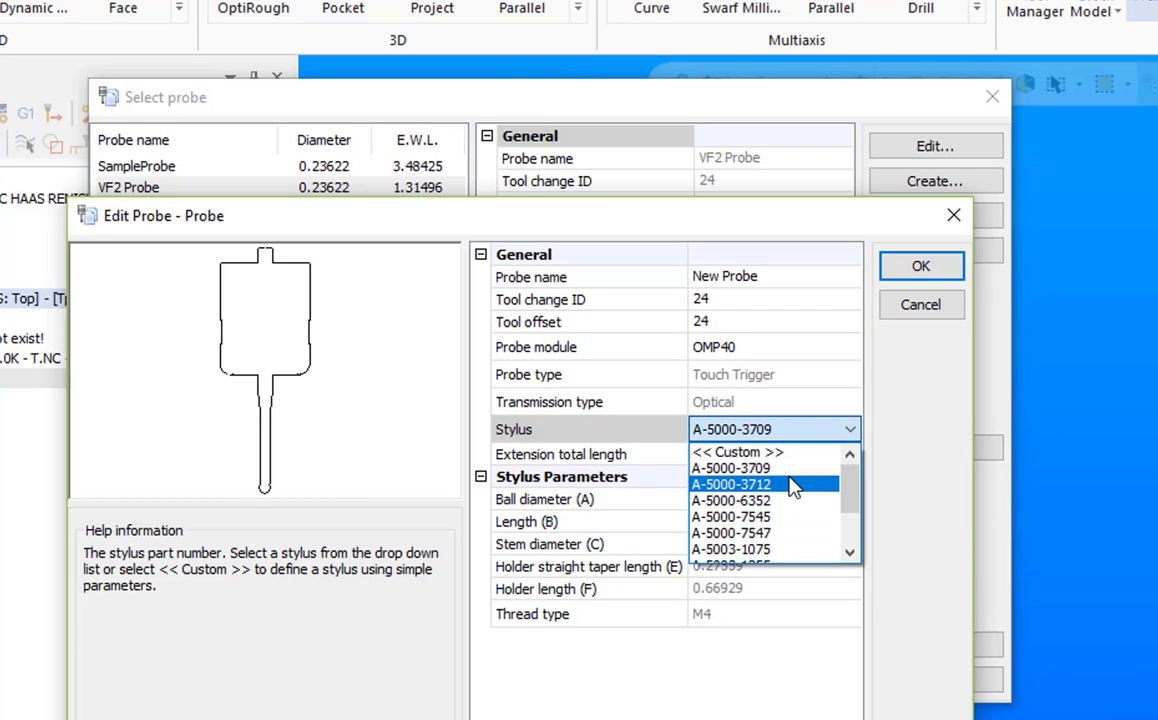
click(786, 478)
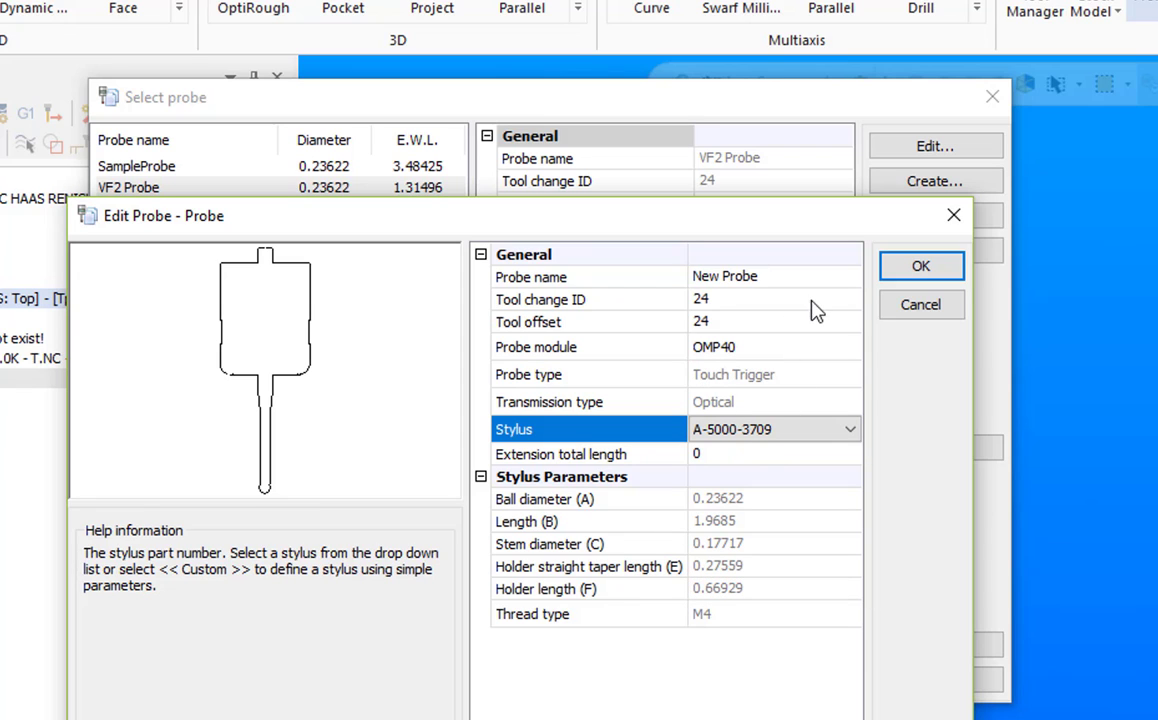
drag(610, 233, 636, 231)
Confirm New Probe and save it to the probe database, bringing up the Probing Dialog.
click(920, 270)
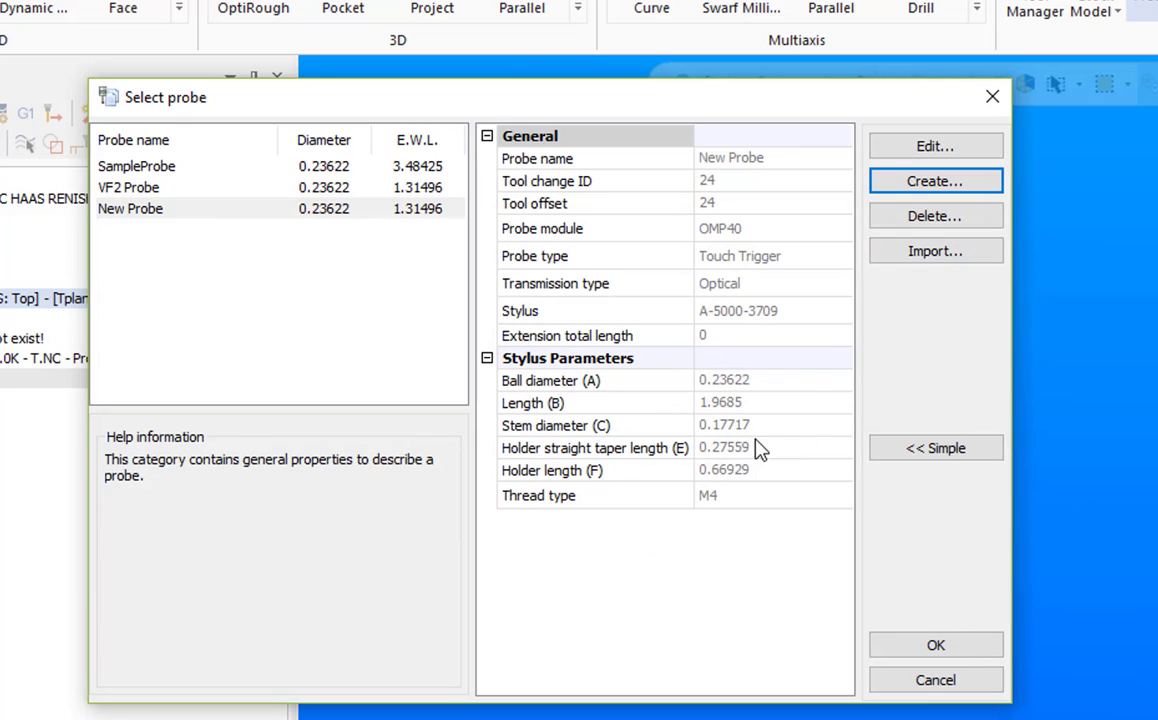
click(936, 646)
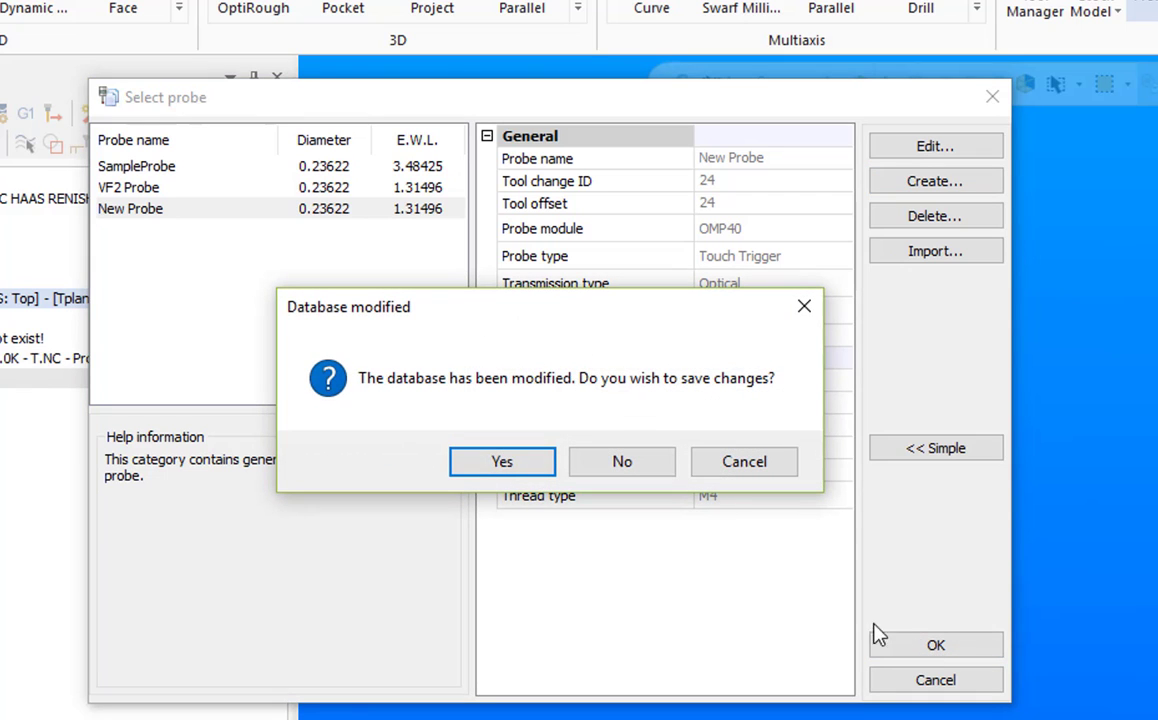
click(508, 463)
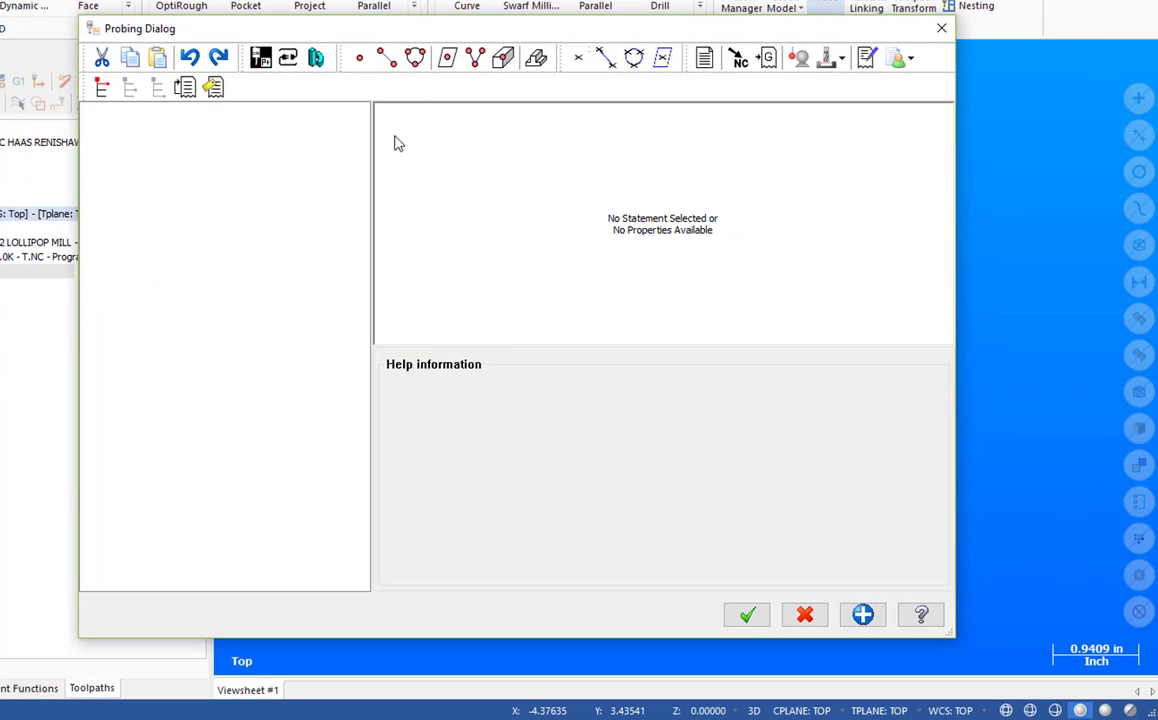
drag(406, 31, 452, 67)
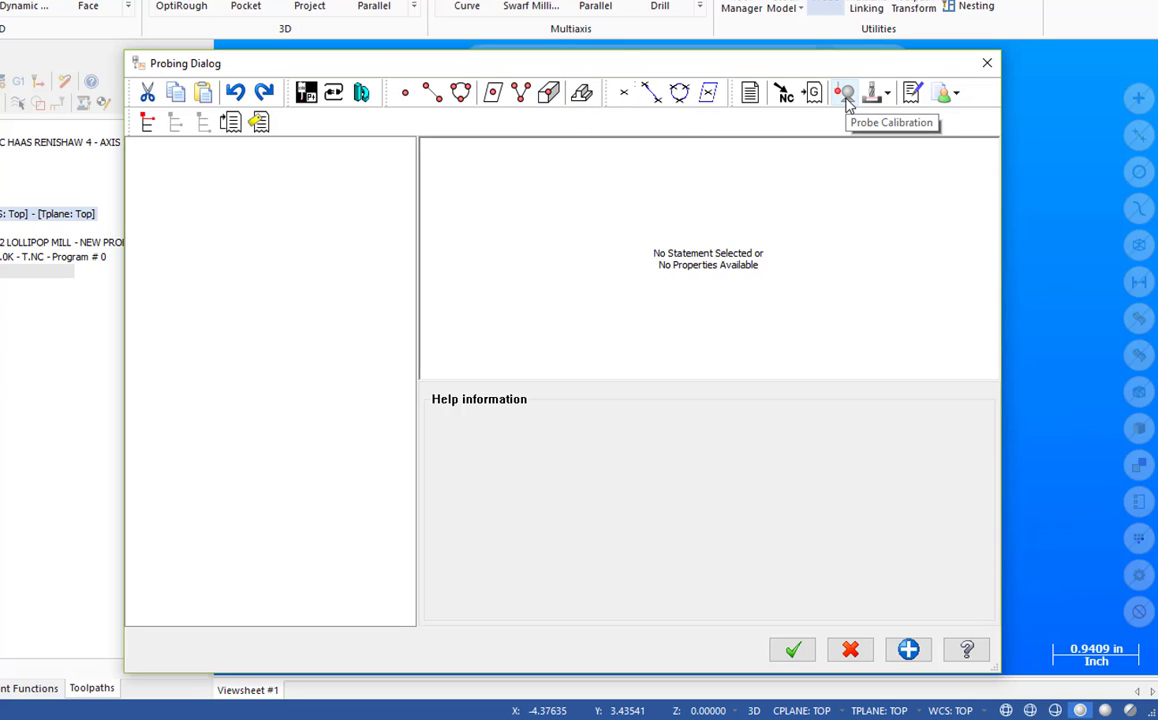
Add a Calib1 probe calibration cycle with a 3.630 ring gauge diameter.
click(845, 97)
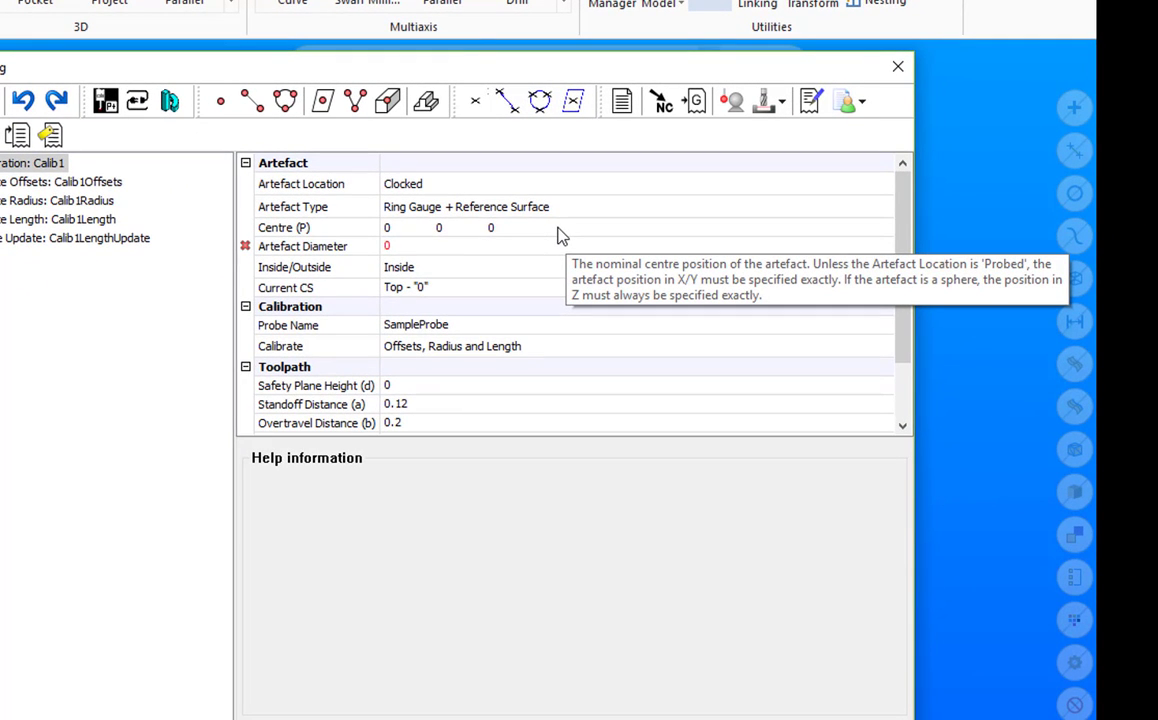
click(412, 247)
click(385, 246)
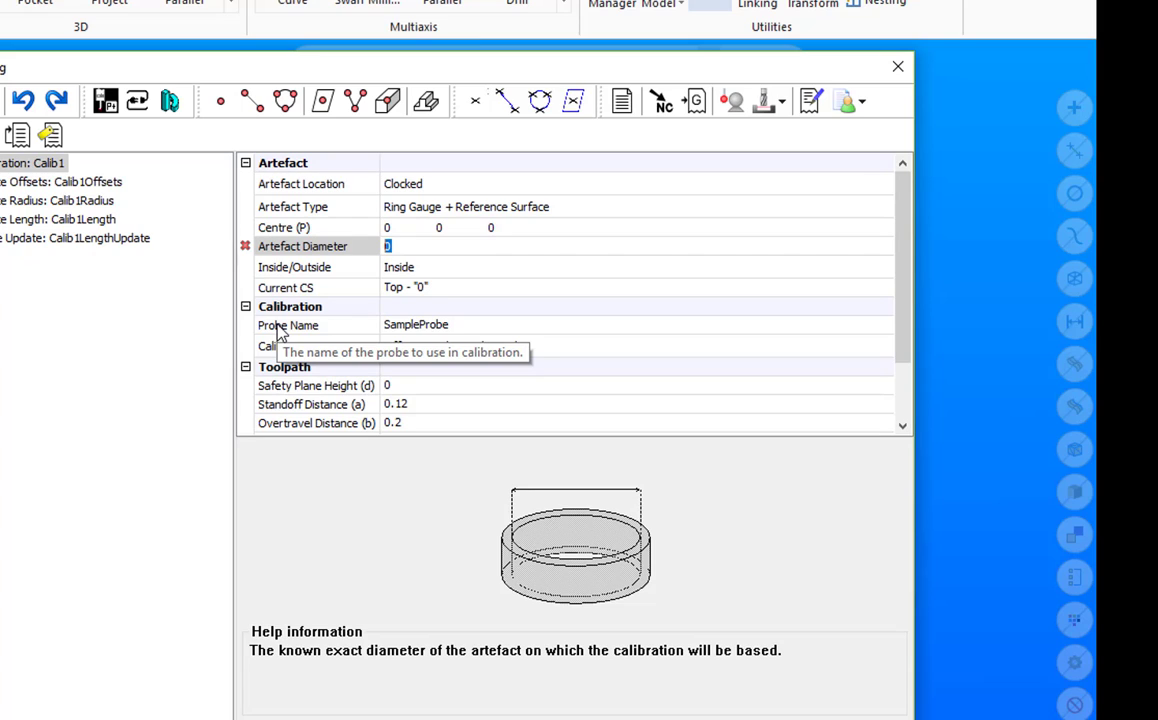
text(3.630)
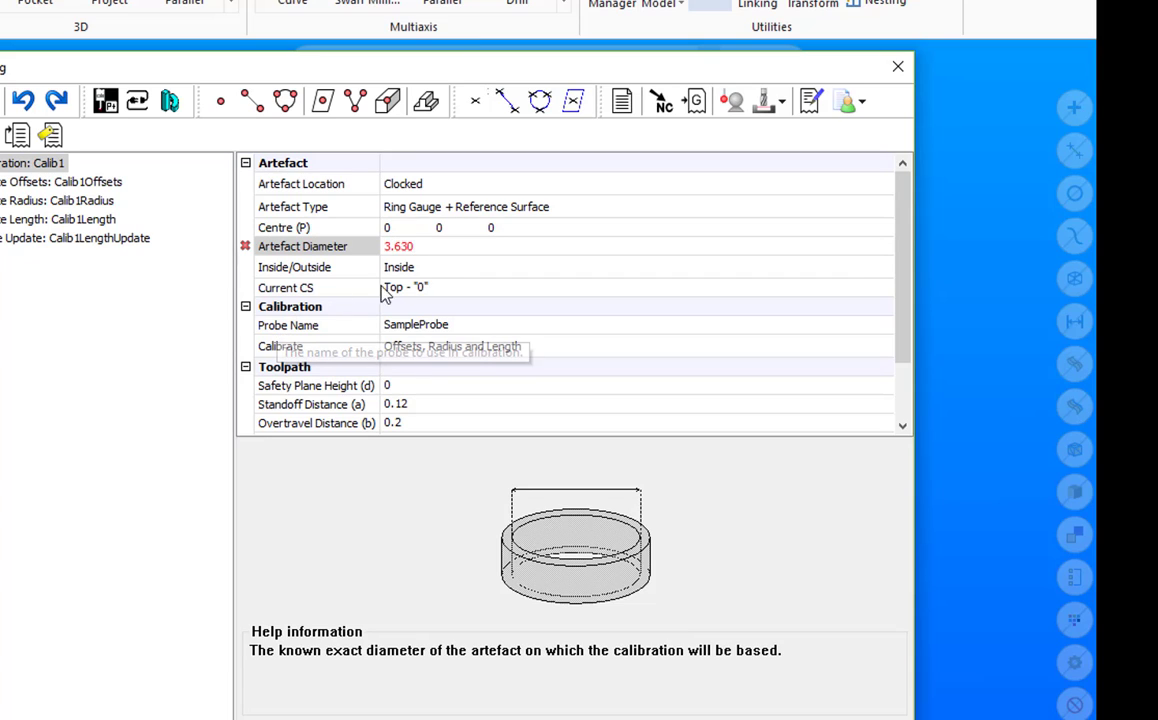
click(491, 274)
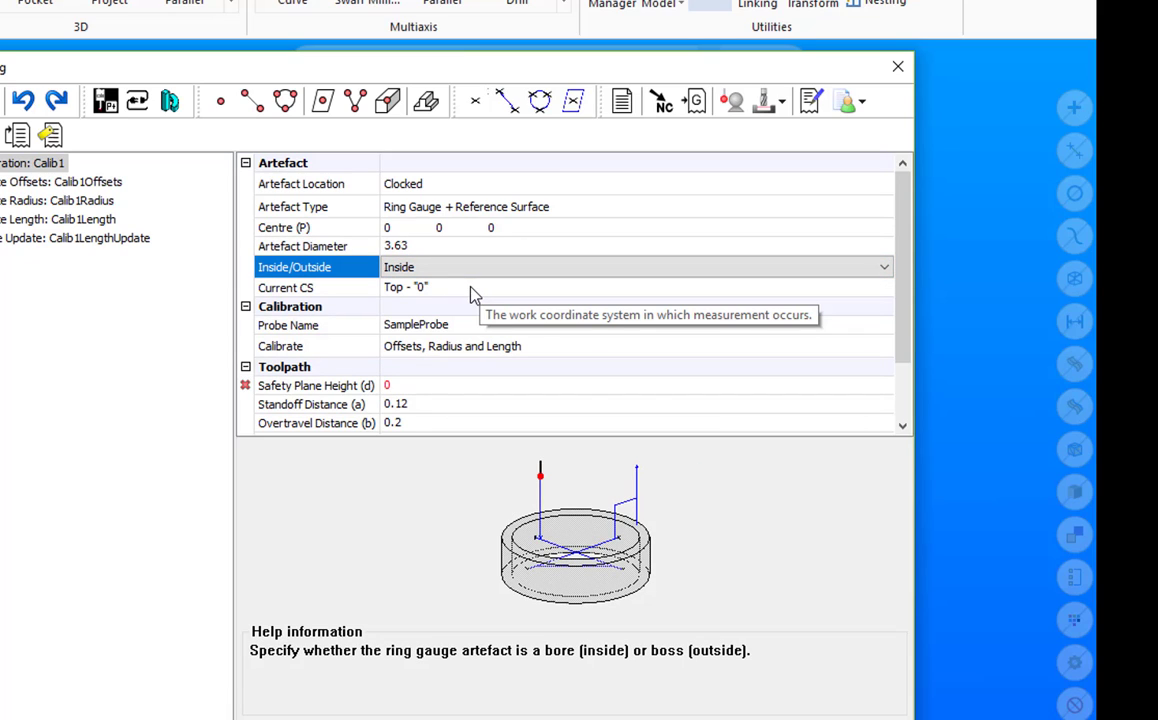
Open the probe selection list from Calib1's Probe Name setting.
click(474, 294)
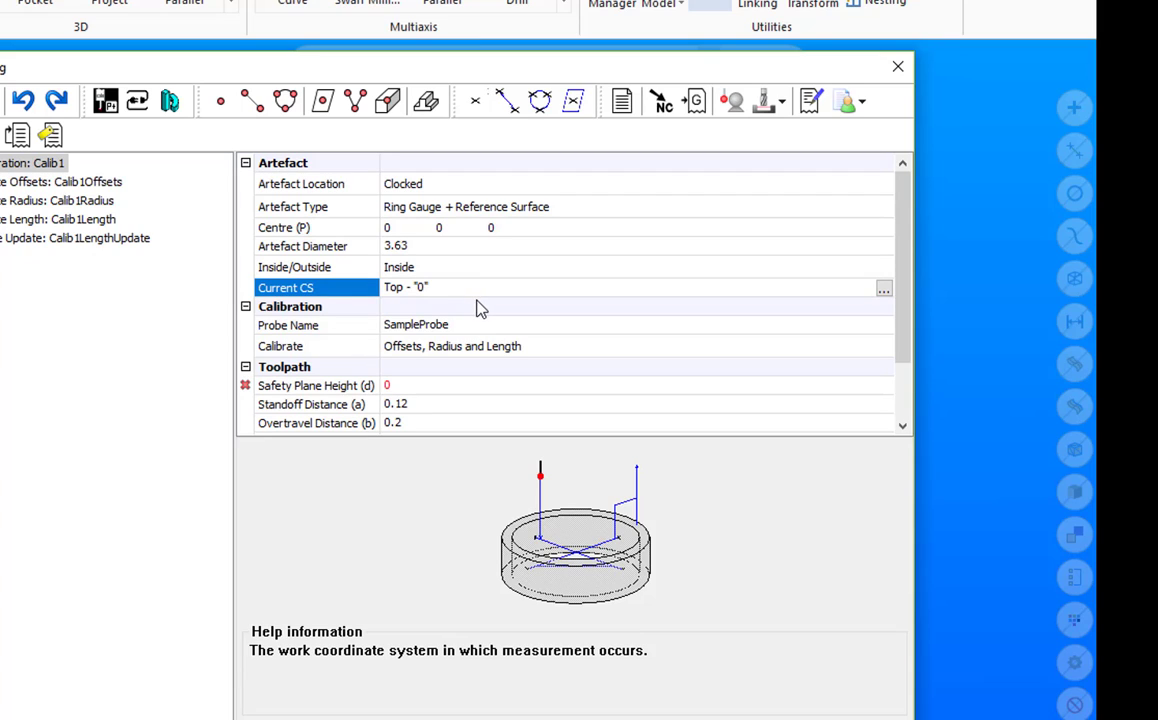
click(491, 331)
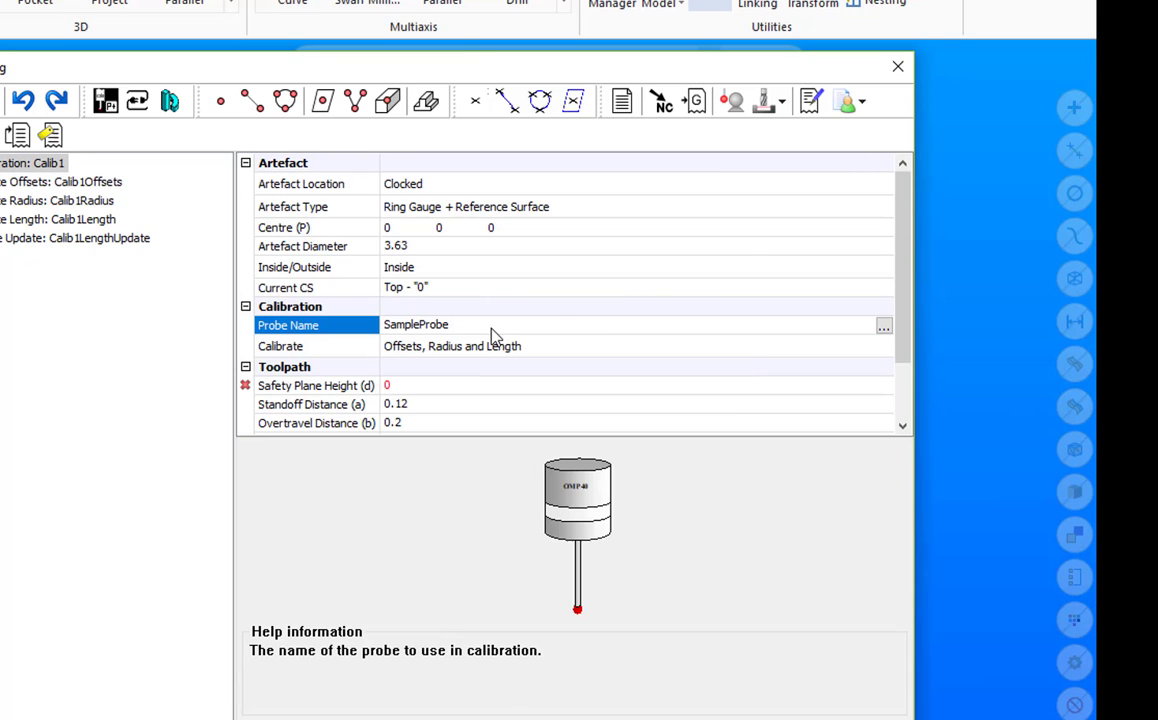
click(884, 327)
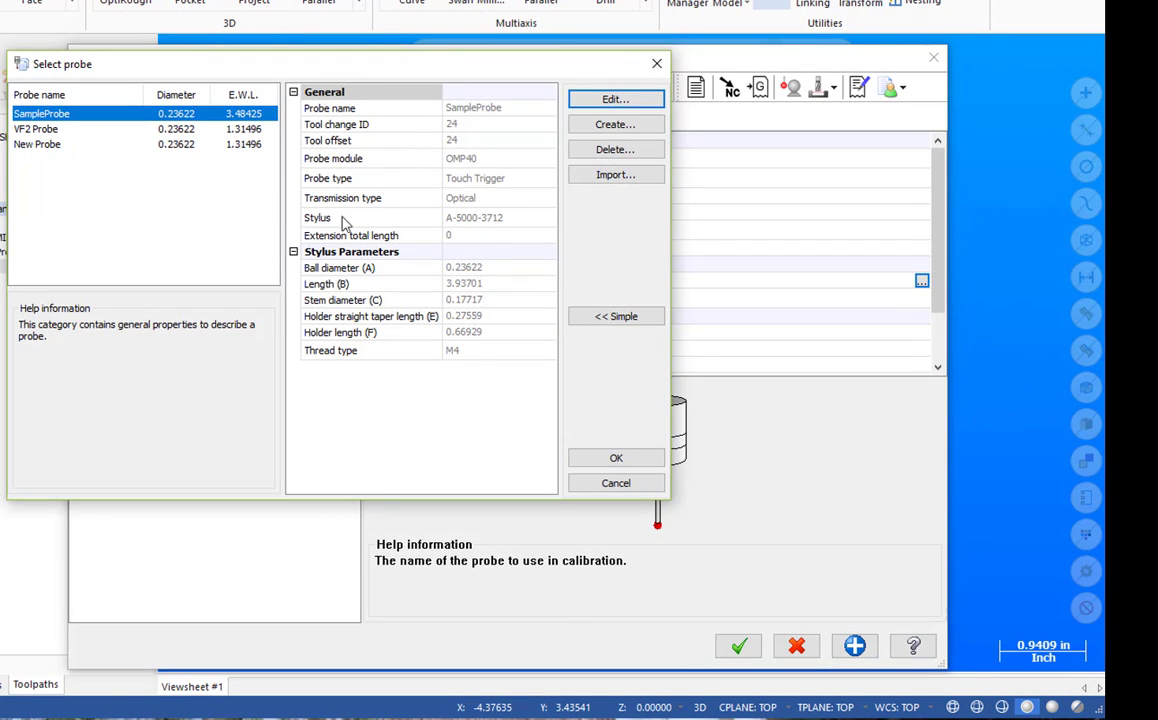
Assign New Probe to Calib1 and set its Safety Plane Height to 0.200.
click(124, 144)
click(590, 458)
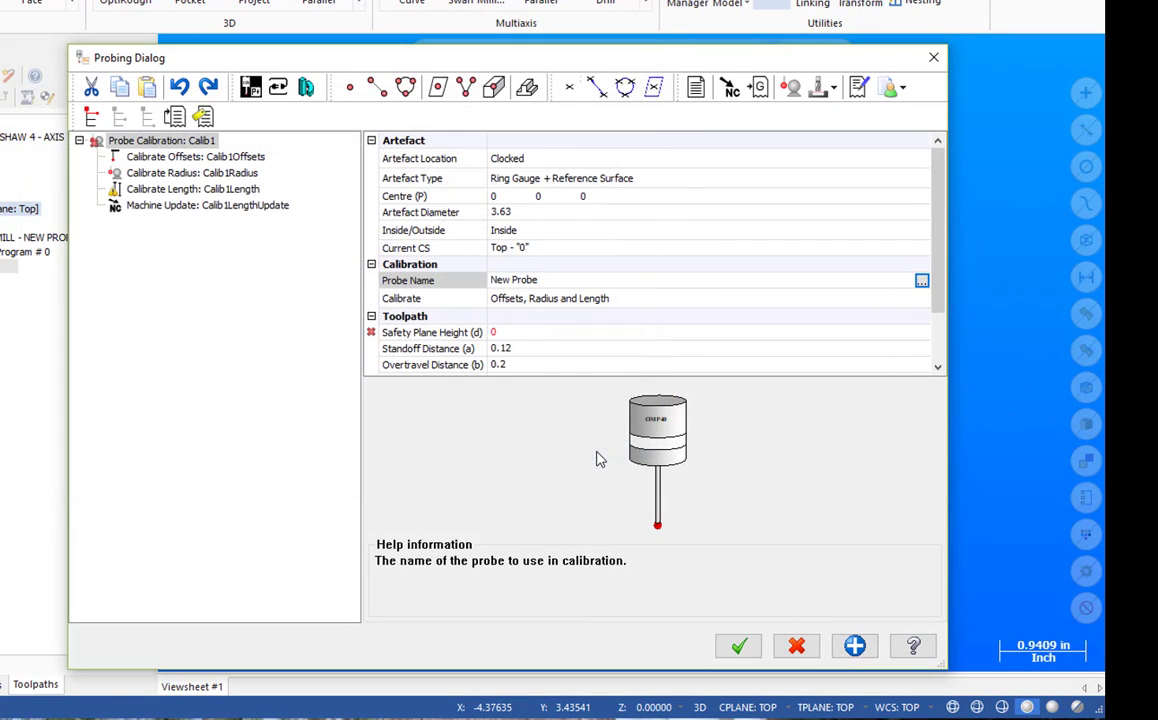
click(517, 332)
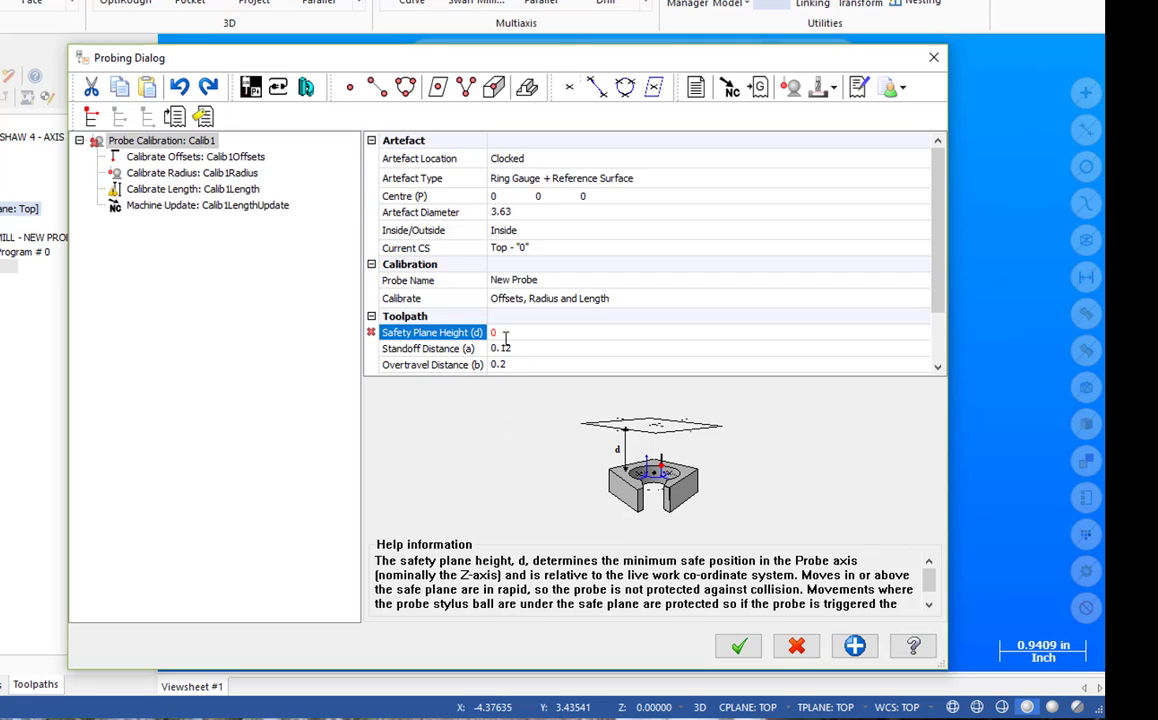
click(500, 332)
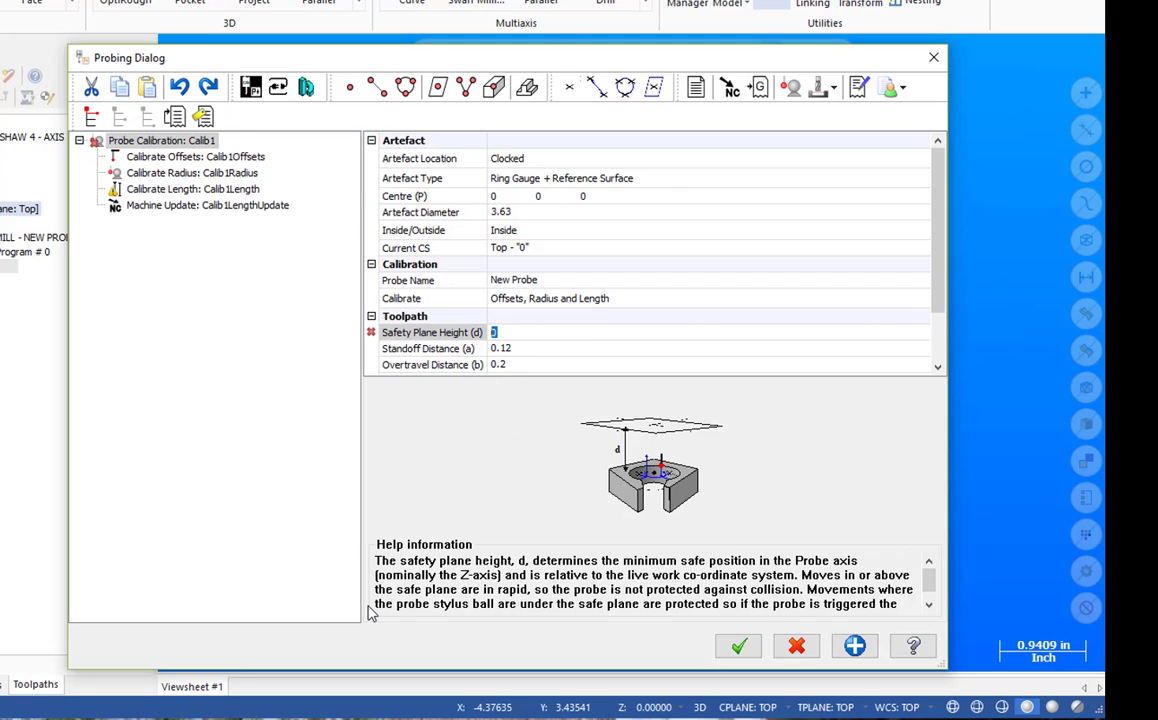
text(.200)
key(Return)
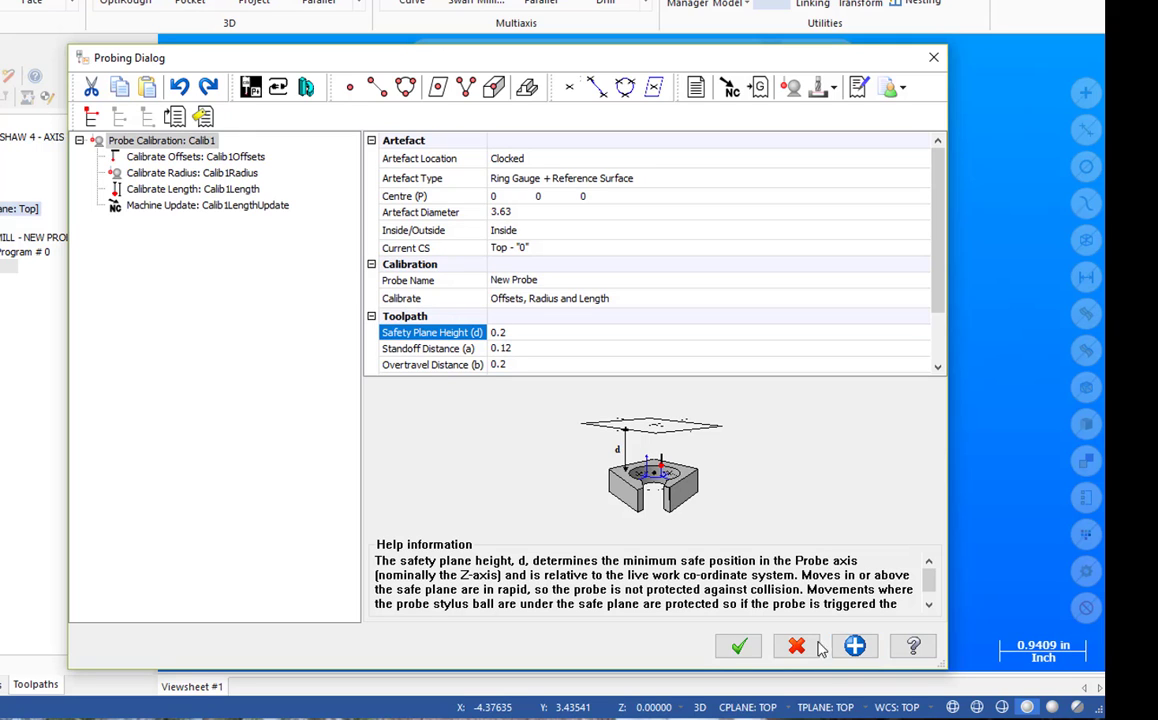
Accept the Calib1 probing toolpath and orbit the view to see its 3D path.
click(736, 652)
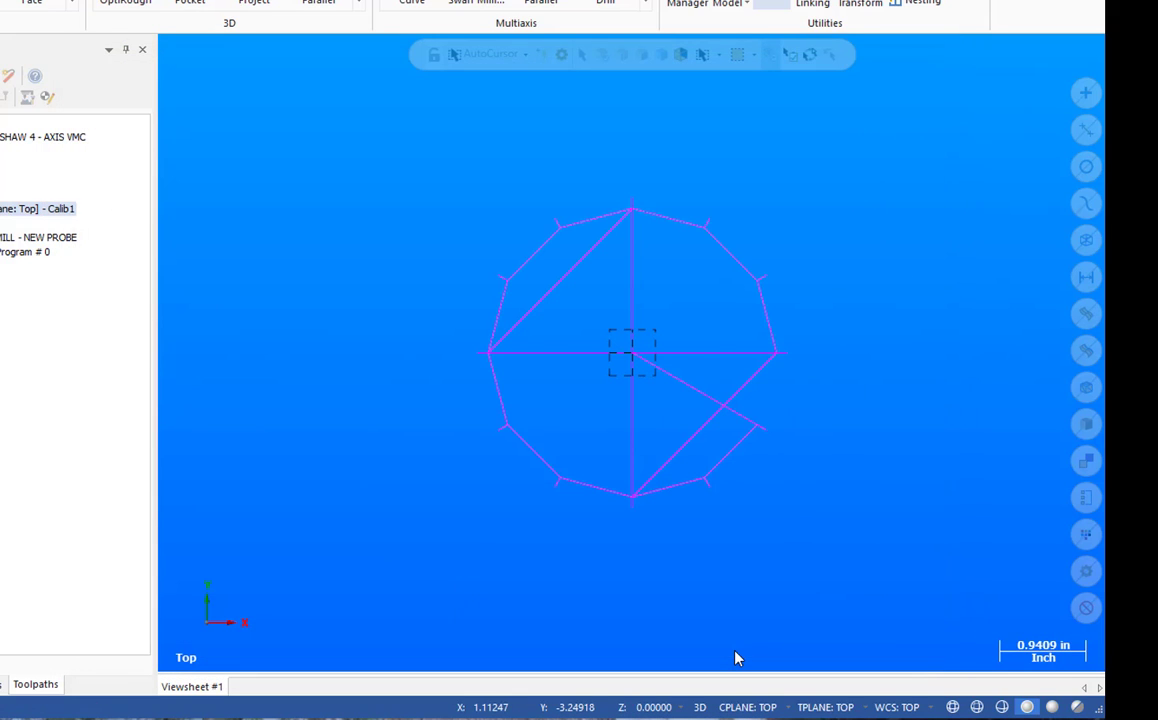
middle_drag(558, 465, 561, 393)
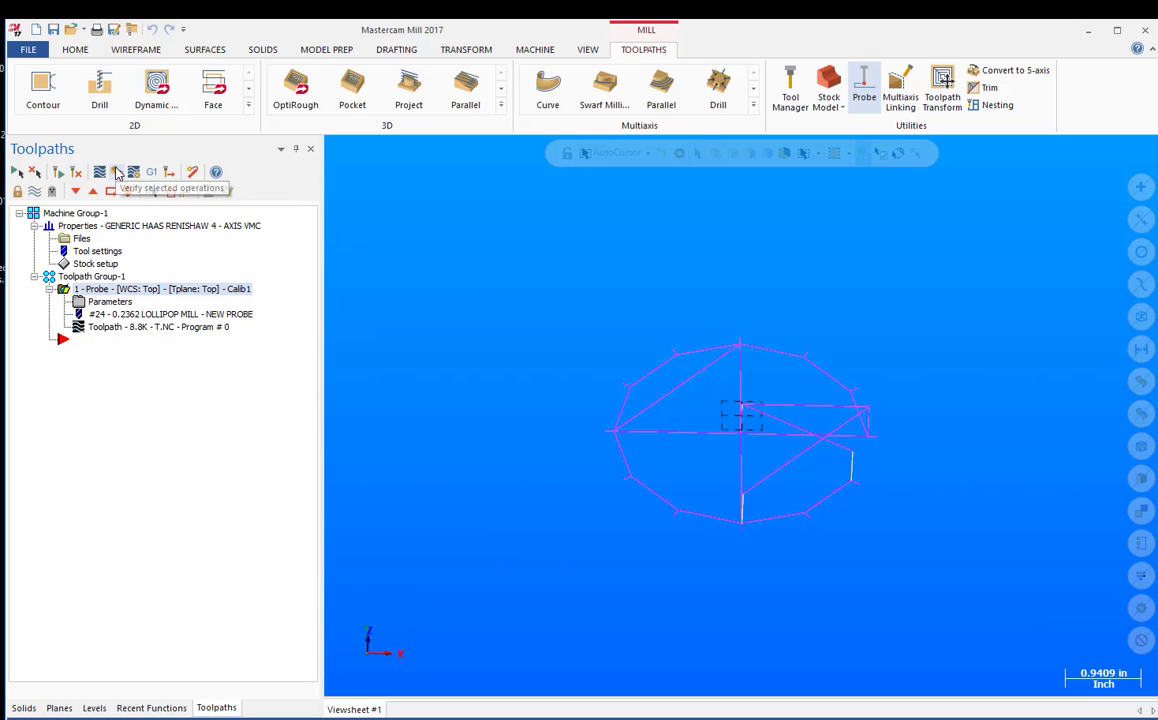
Run the probing operation through Mastercam Simulator to the end, then close the simulator.
click(116, 172)
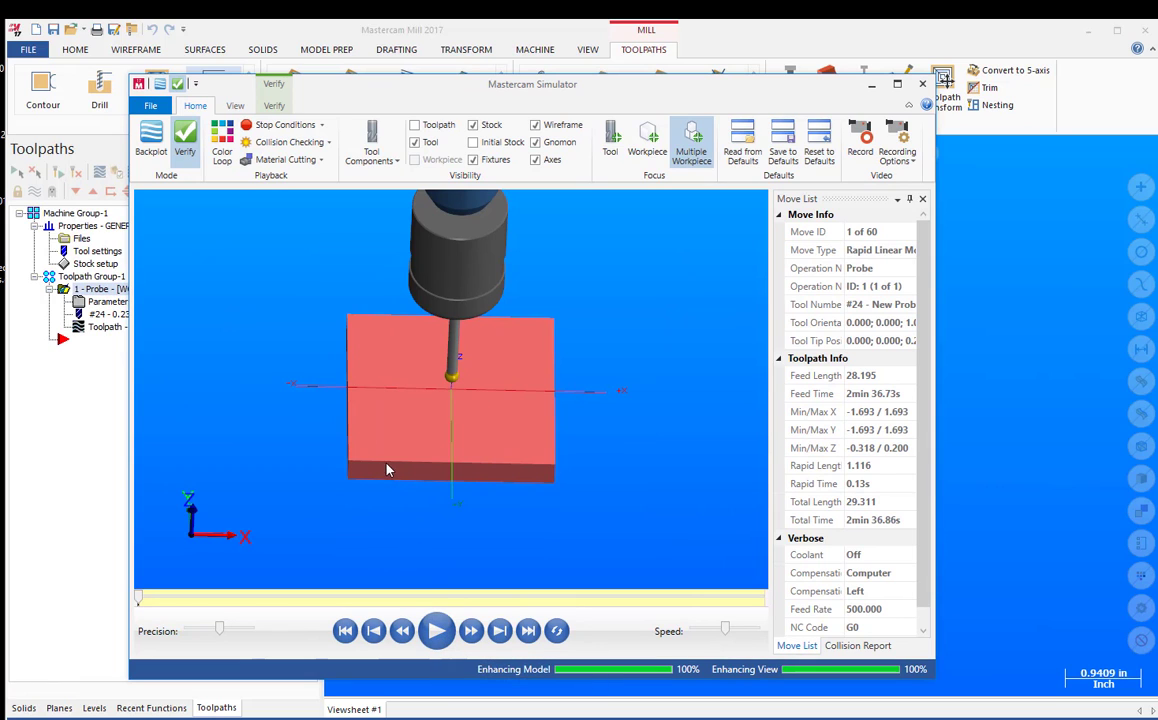
mouse_move(388, 467)
middle_down()
mouse_move(396, 415)
mouse_move(390, 468)
middle_up()
click(420, 629)
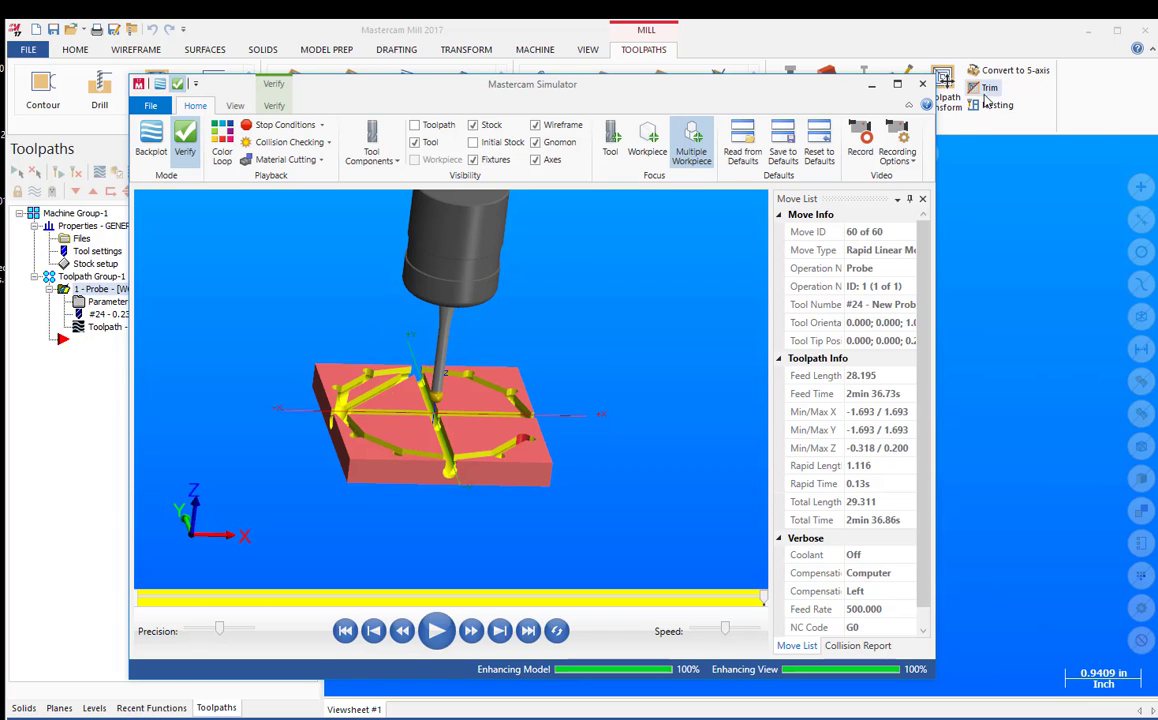
click(921, 85)
Enter 2.0 as the X value of Calib1's Length Calibration position.
click(124, 308)
click(300, 229)
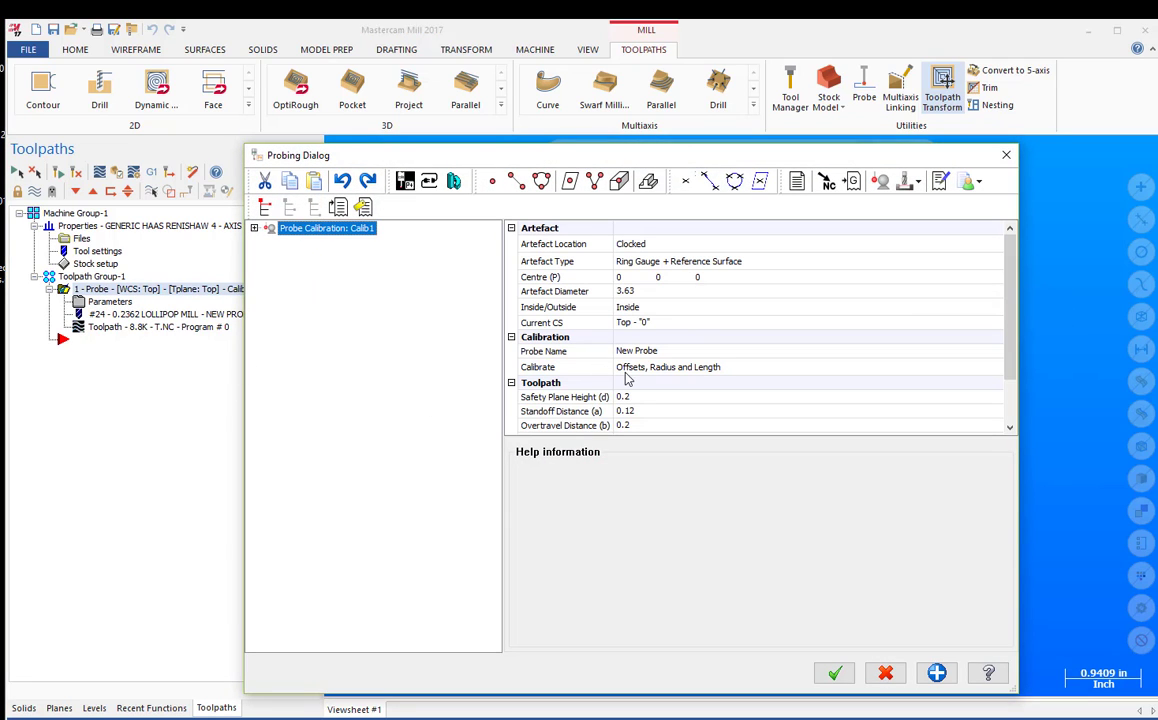
mouse_move(590, 366)
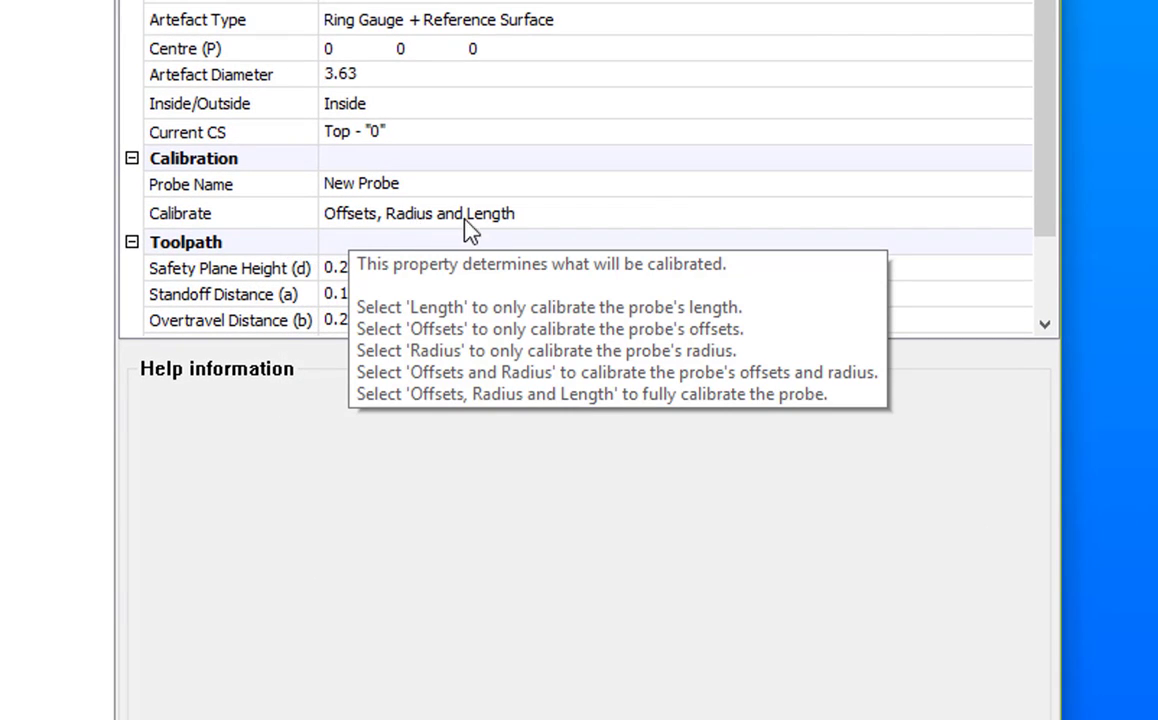
scroll(540, 222, down, 3)
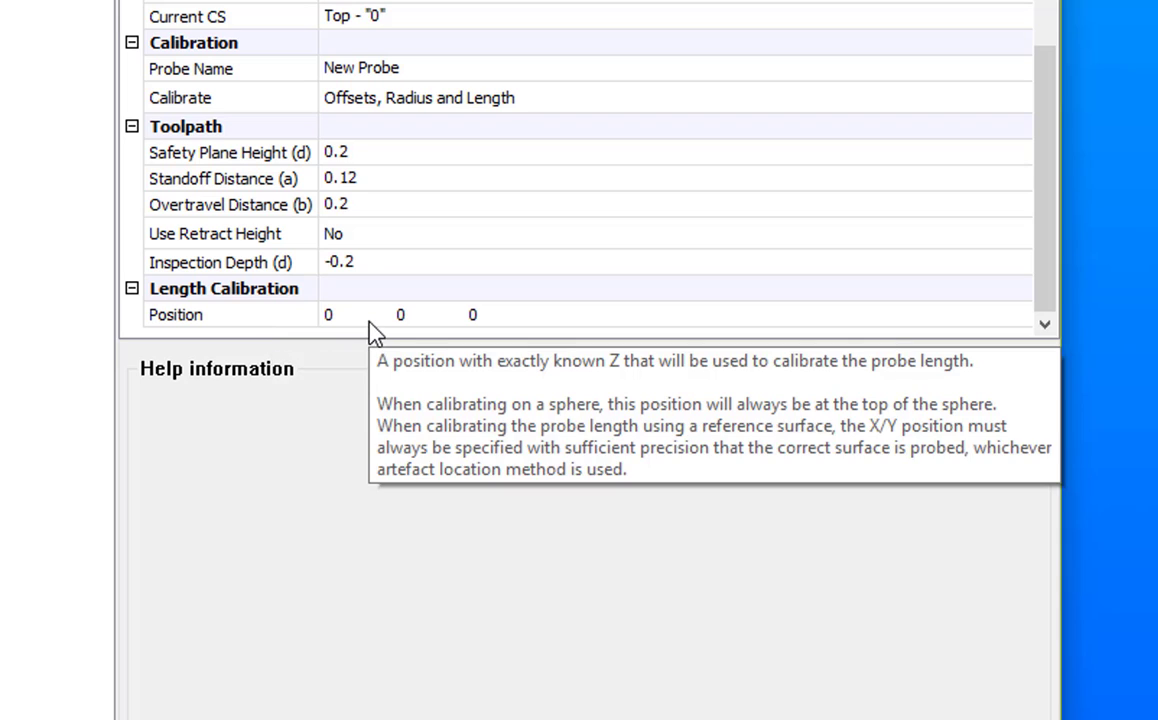
mouse_move(488, 326)
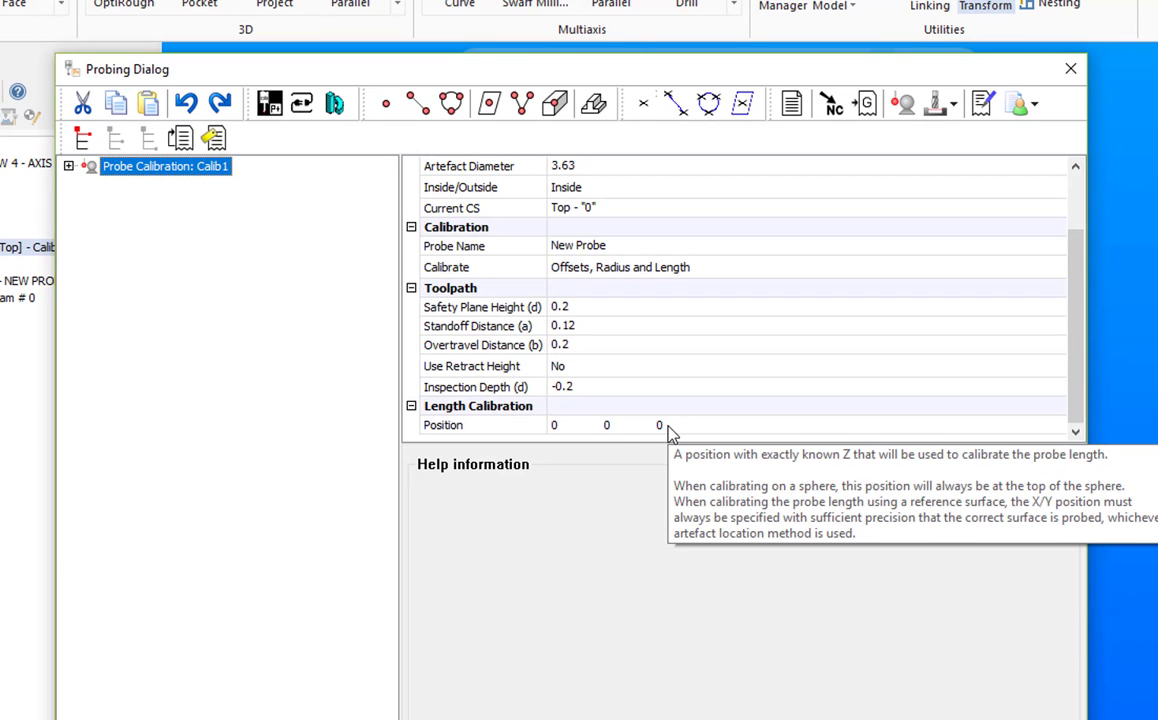
scroll(575, 430, up, 2)
click(575, 428)
scroll(598, 415, down, 2)
click(587, 425)
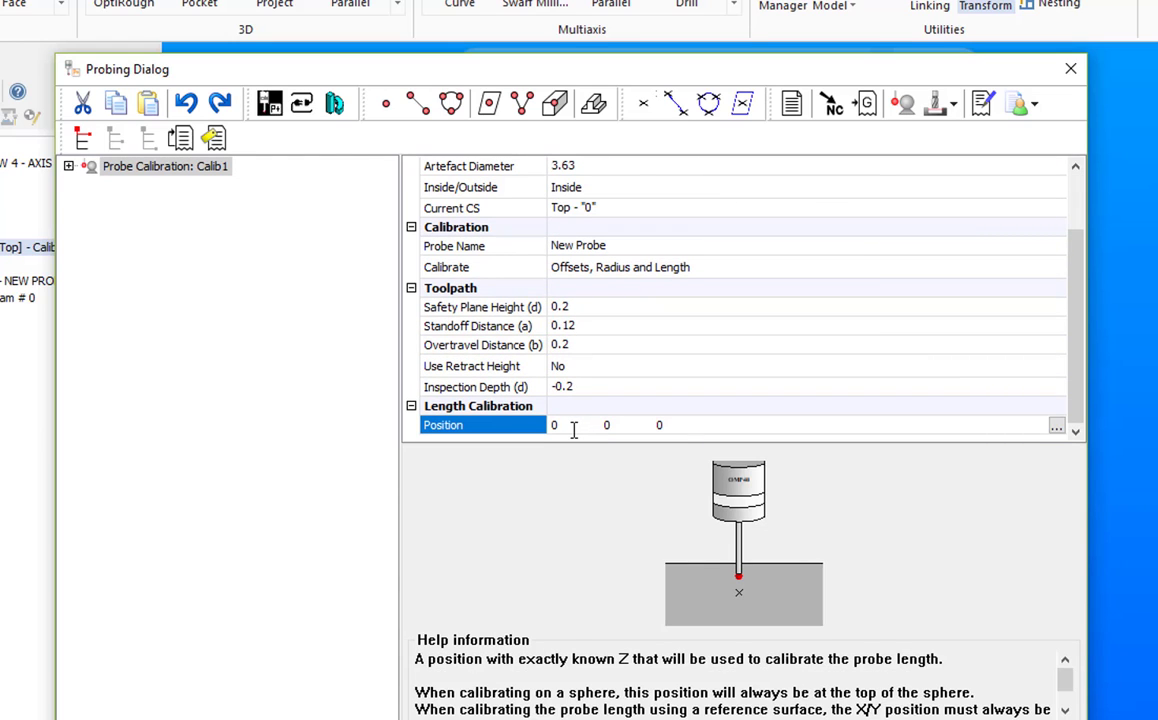
click(555, 427)
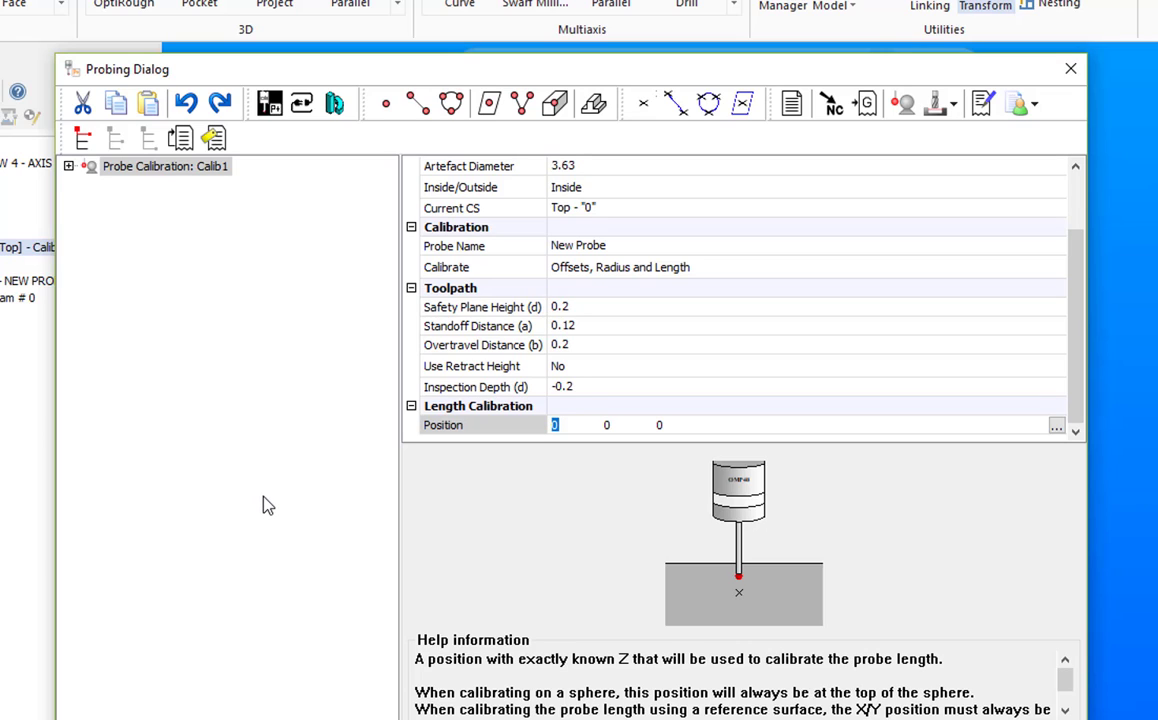
text(2.0)
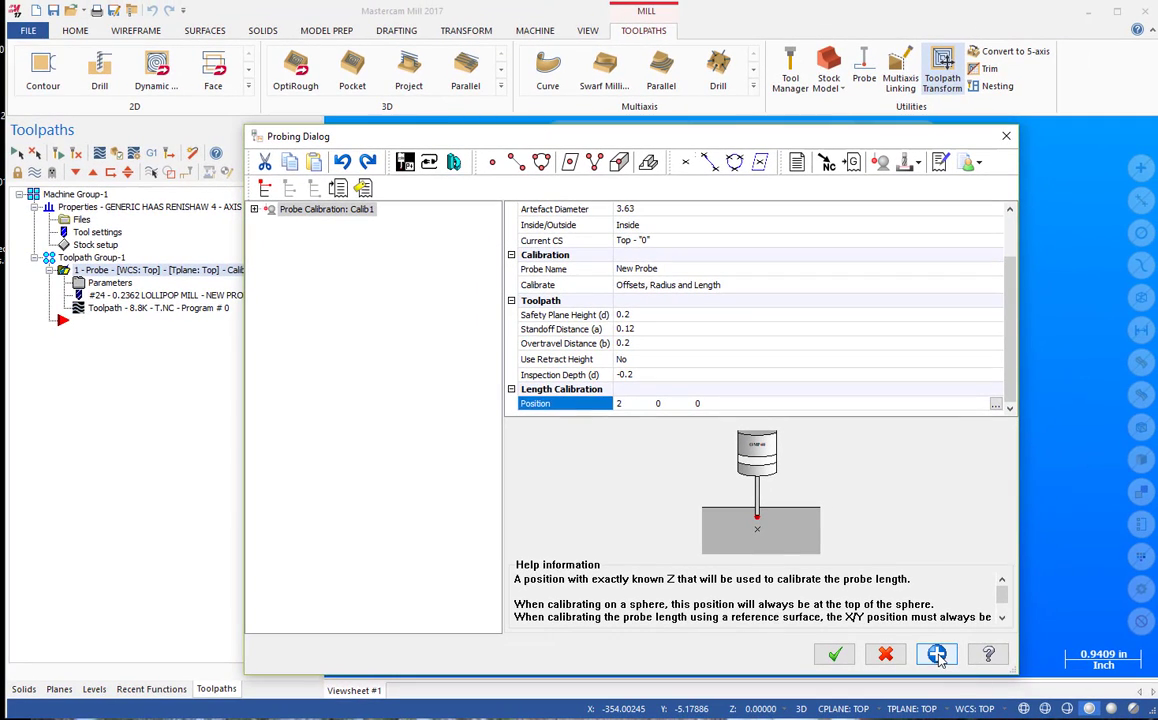
Accept the edited Calib1 parameters, regenerate the dirty operation and orbit to inspect its path.
click(836, 655)
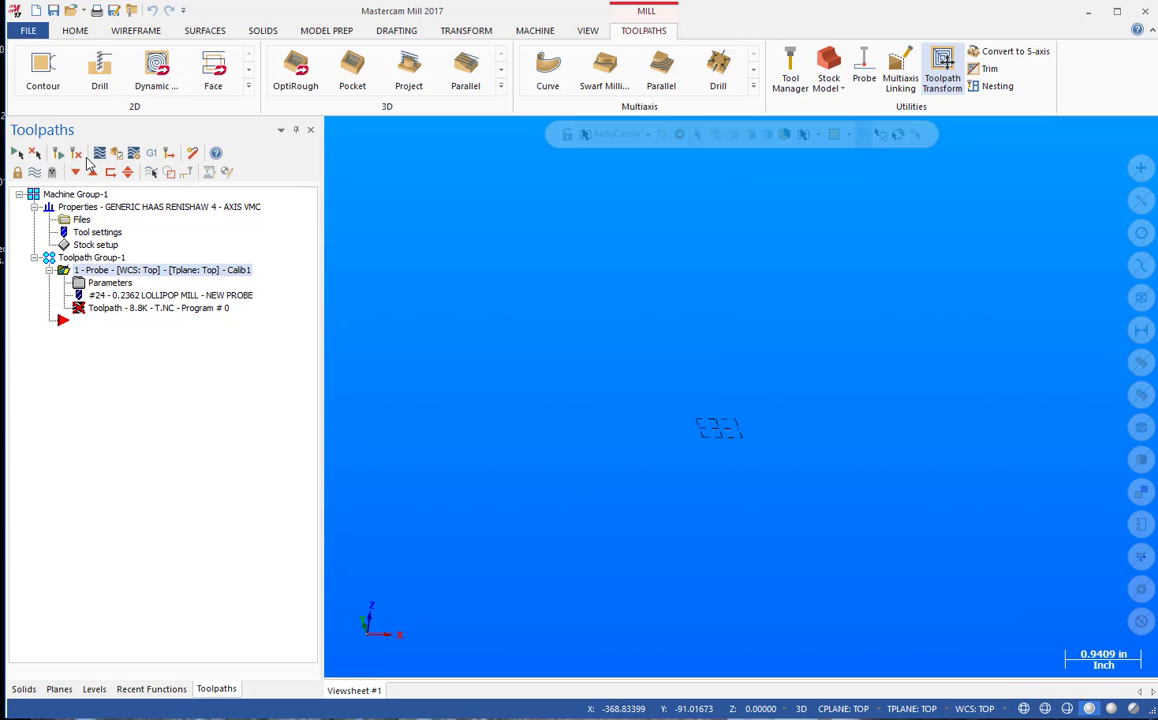
click(78, 155)
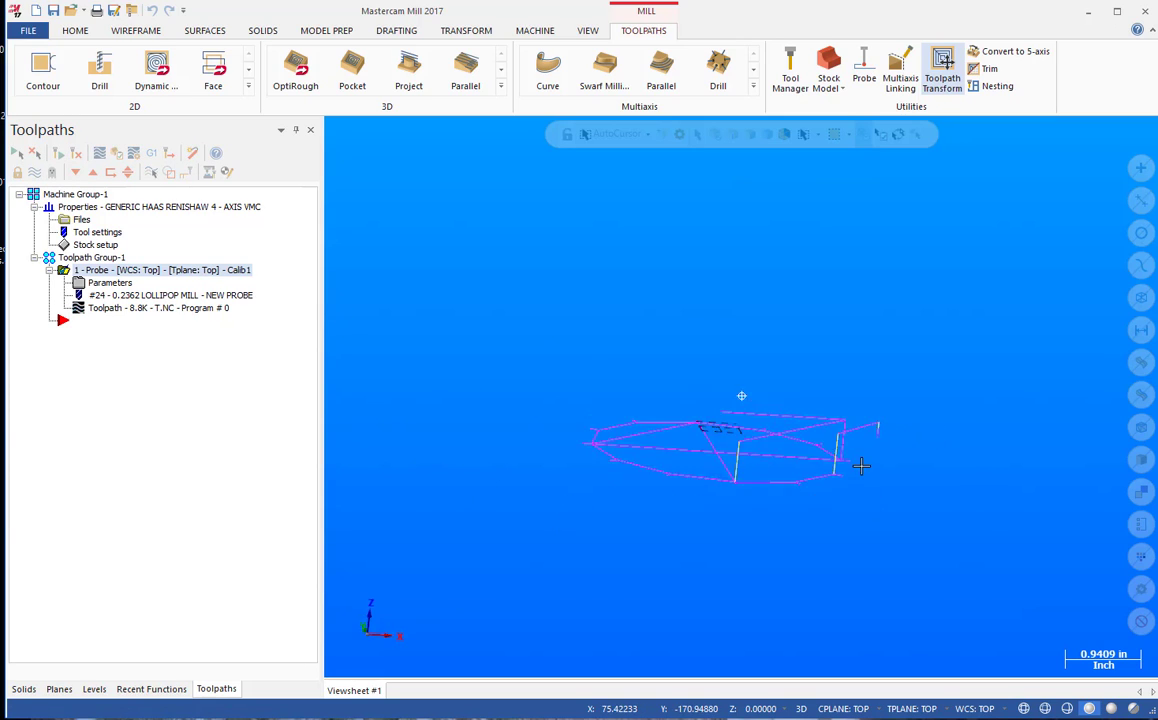
middle_drag(861, 462, 868, 452)
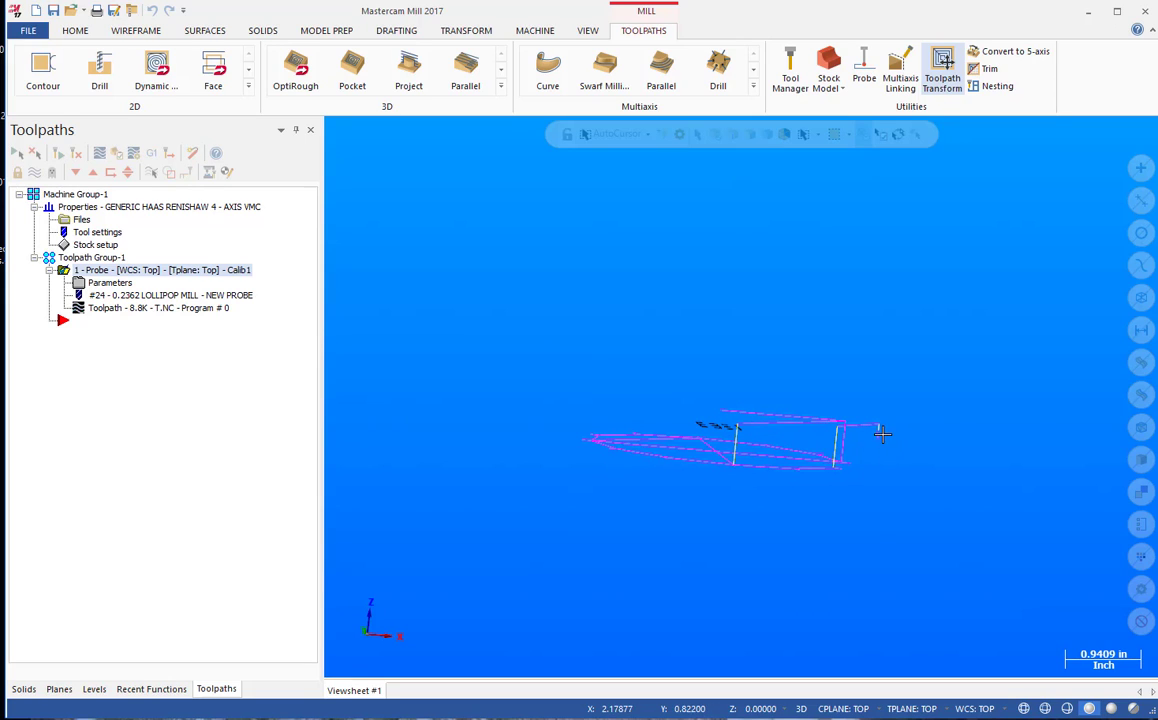
middle_drag(664, 532, 676, 572)
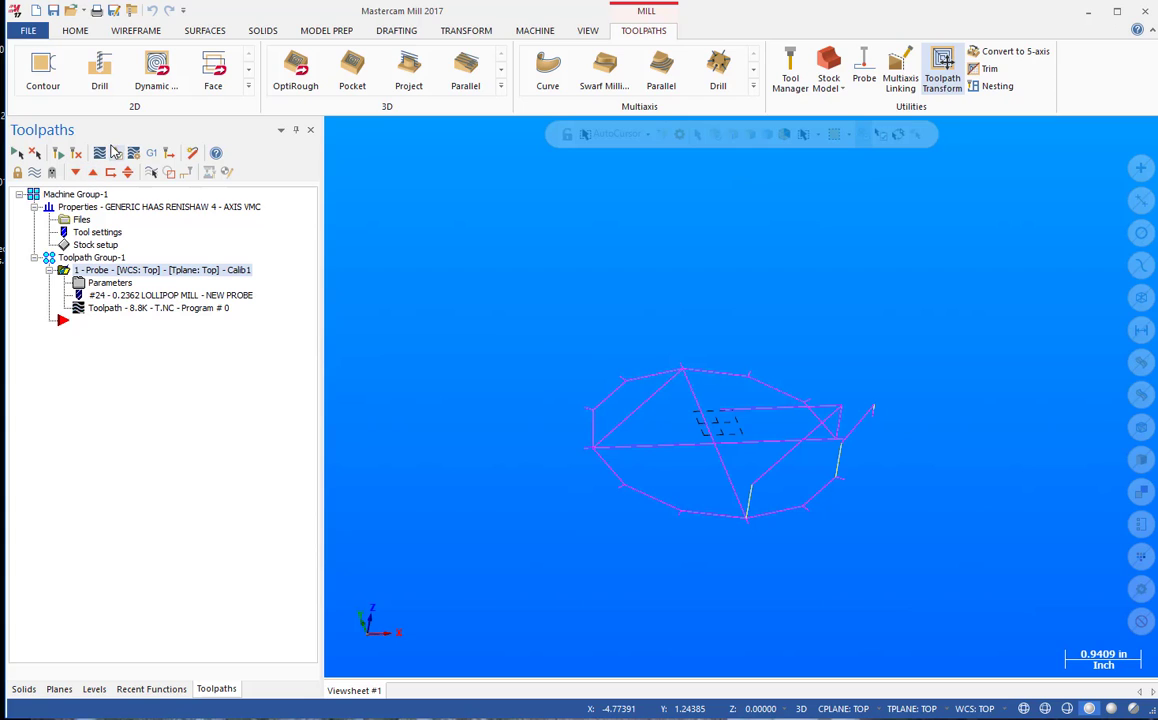
Play the Calib1 probing path in Simulator, orbit to a top-down view of the stock, then close it.
click(115, 151)
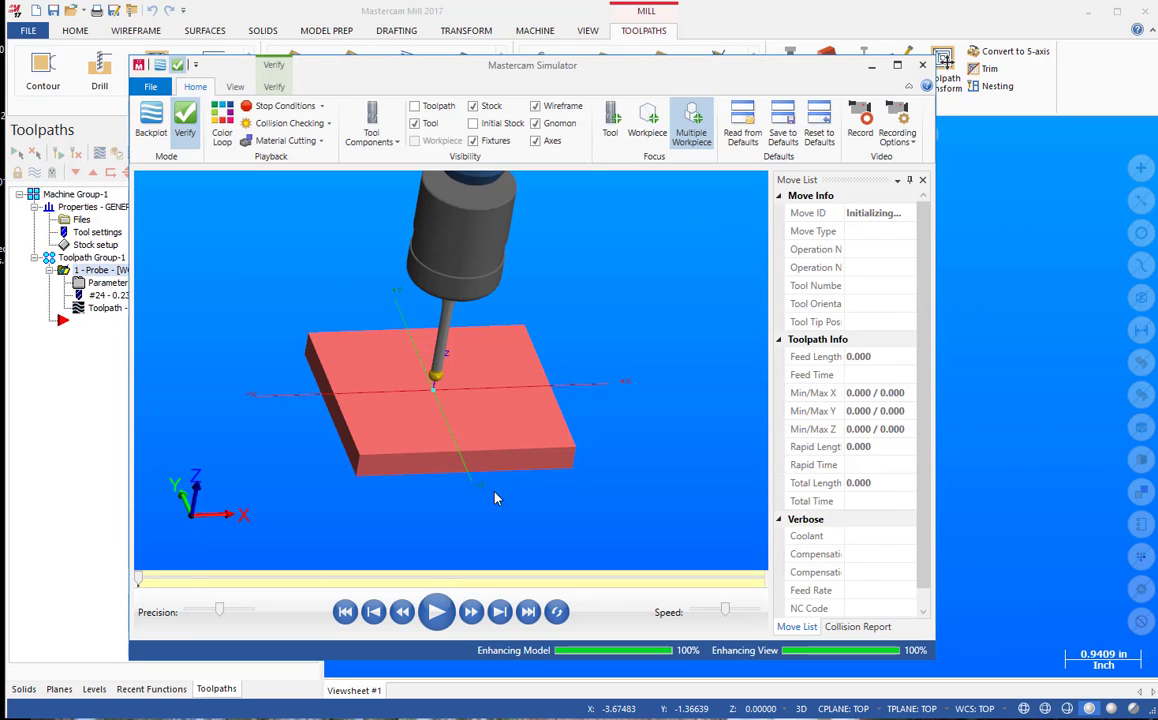
click(437, 612)
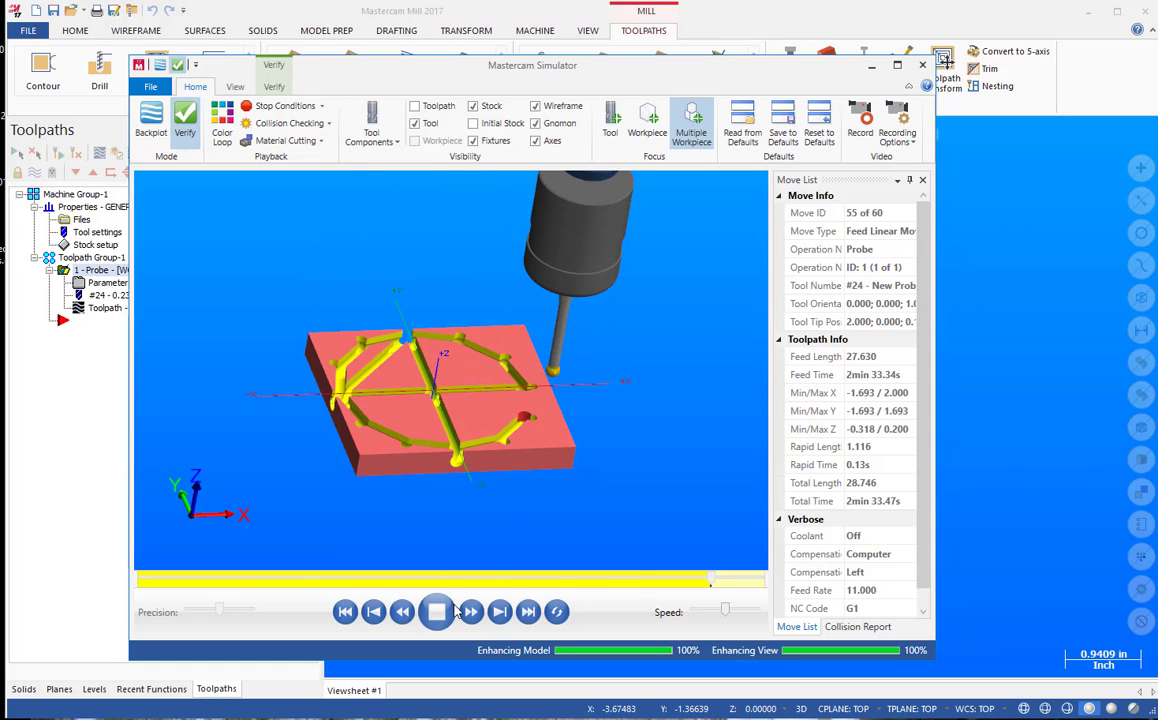
drag(410, 487, 440, 506)
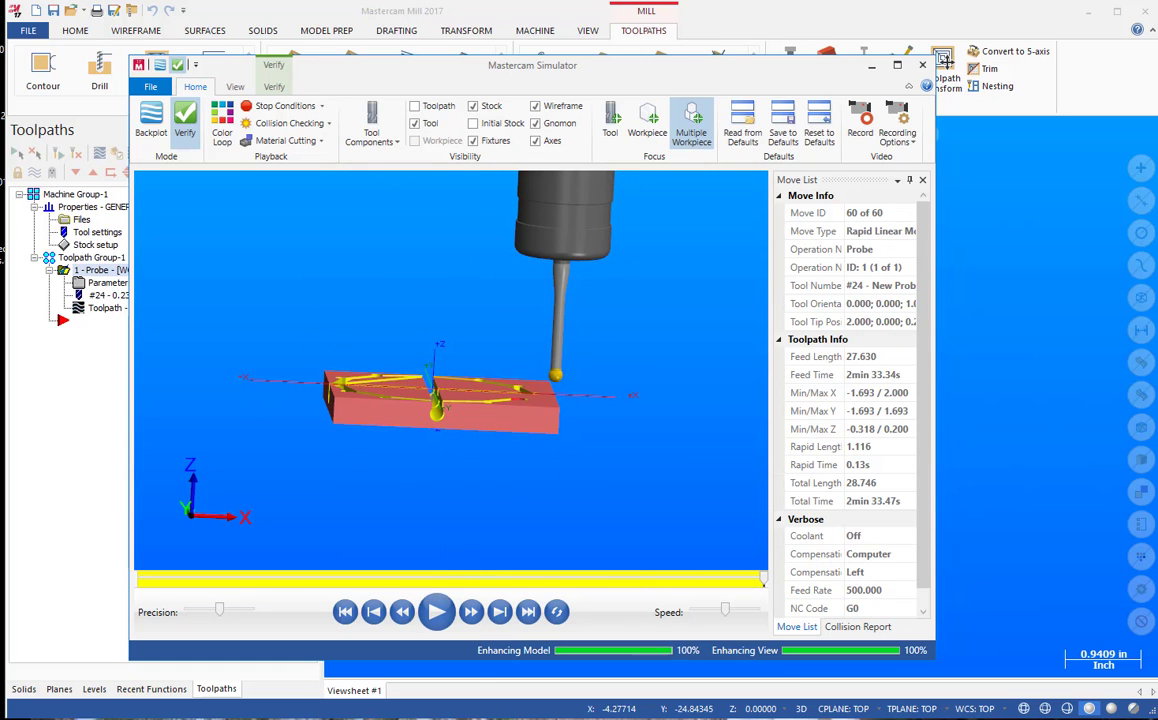
drag(395, 540, 378, 520)
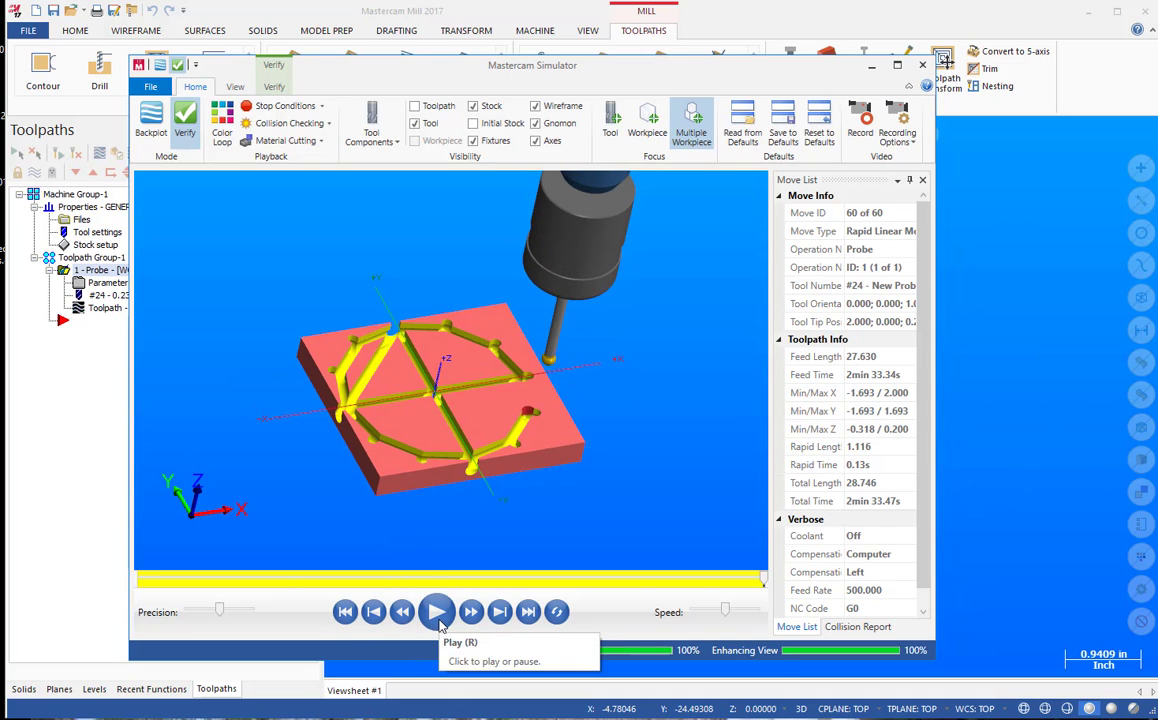
click(922, 65)
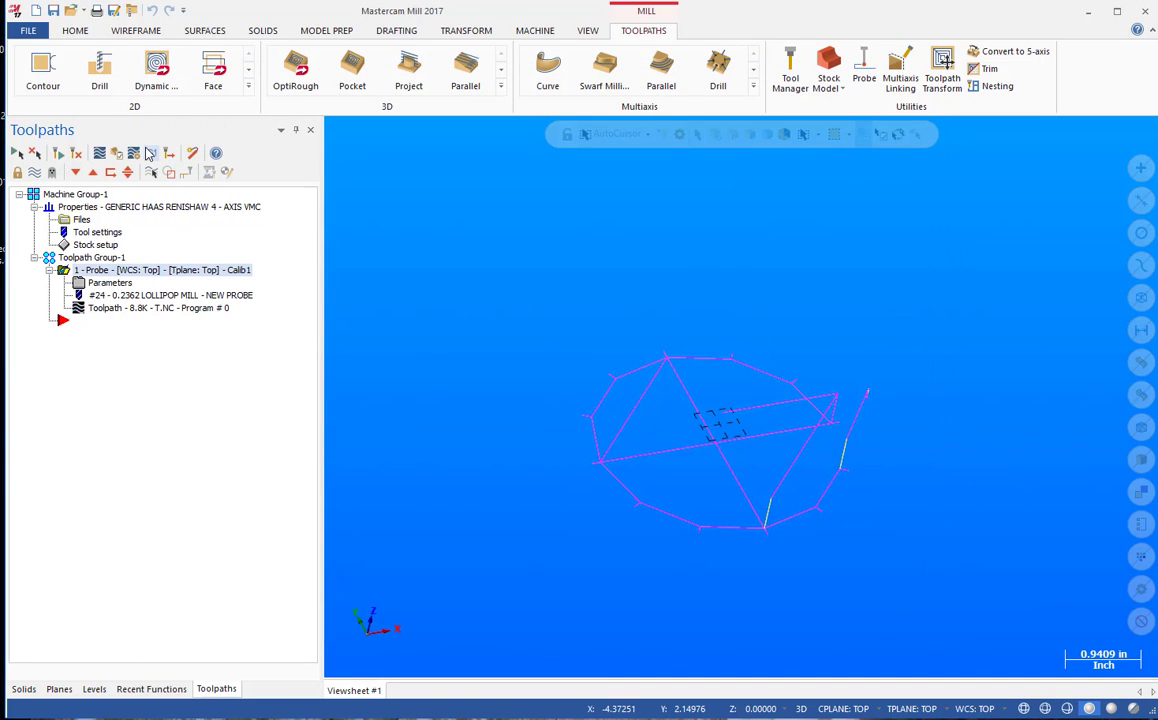
Post the selected probe operation and save the NC file as Calibrate.NC instead of T.NC.
click(148, 153)
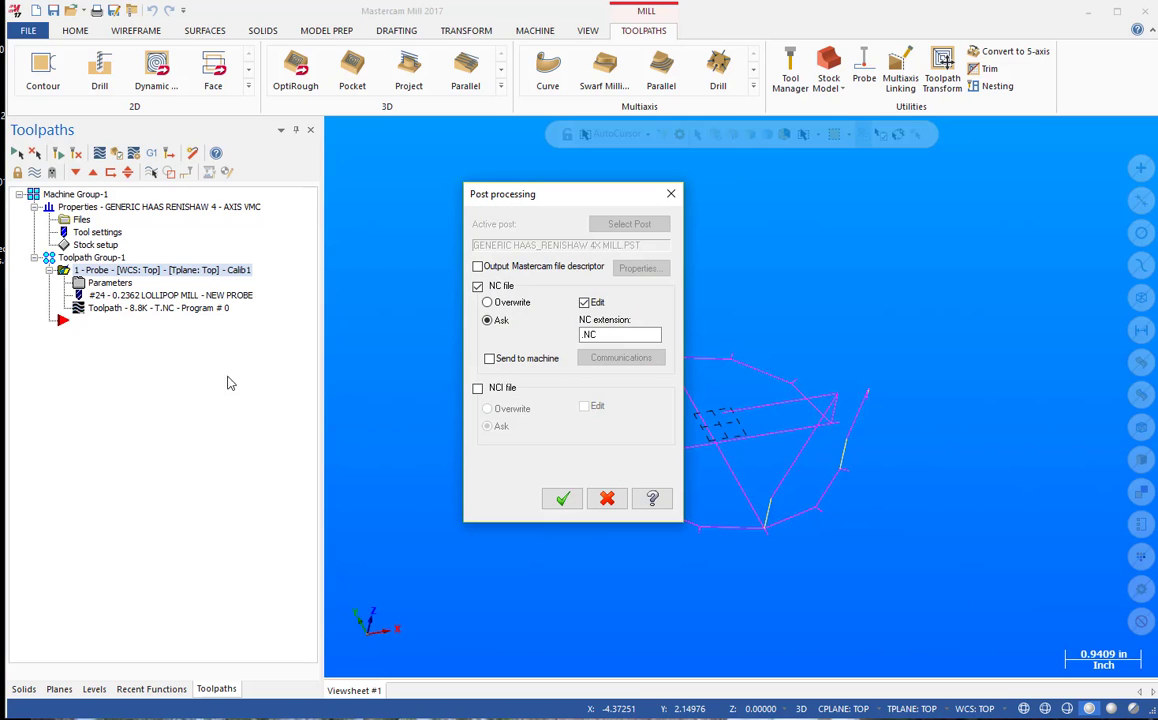
click(566, 499)
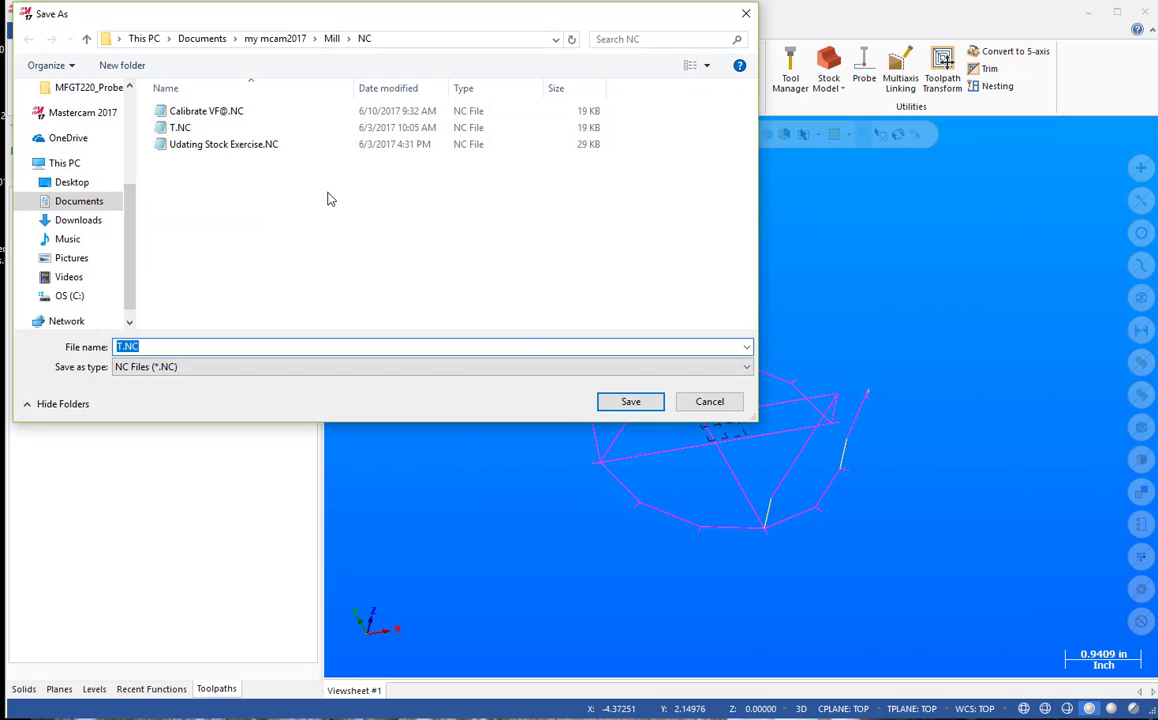
click(222, 346)
key(ctrl+a)
text(C)
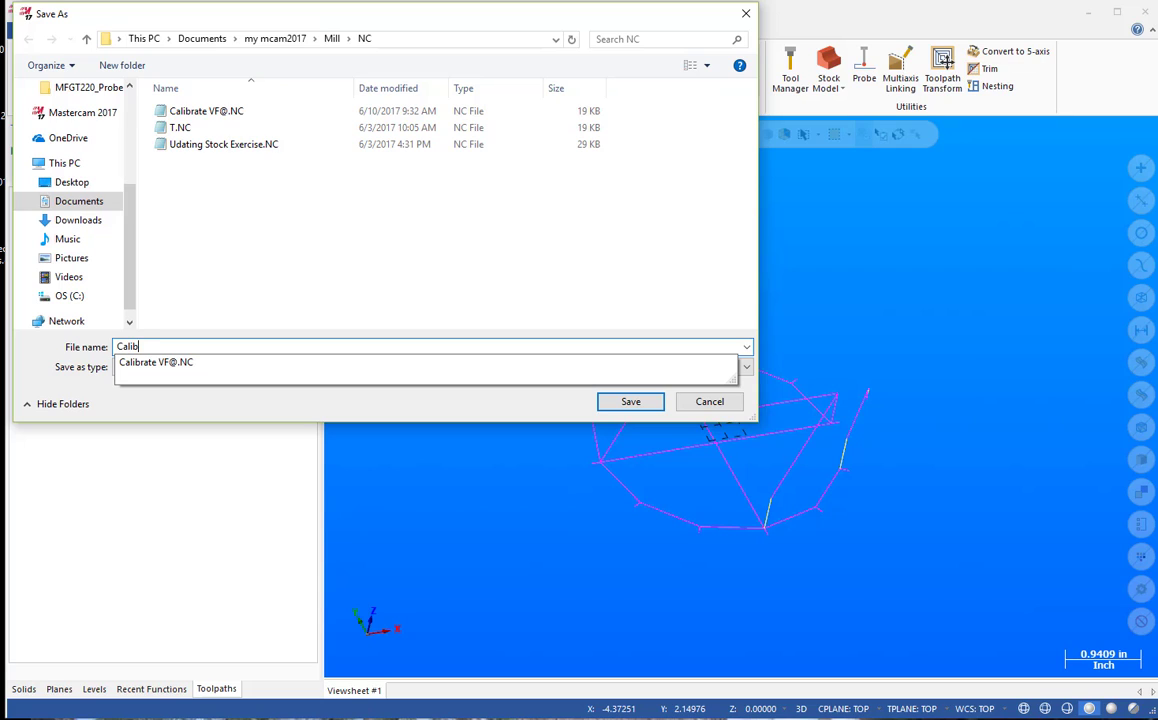
text(alibrate)
click(654, 401)
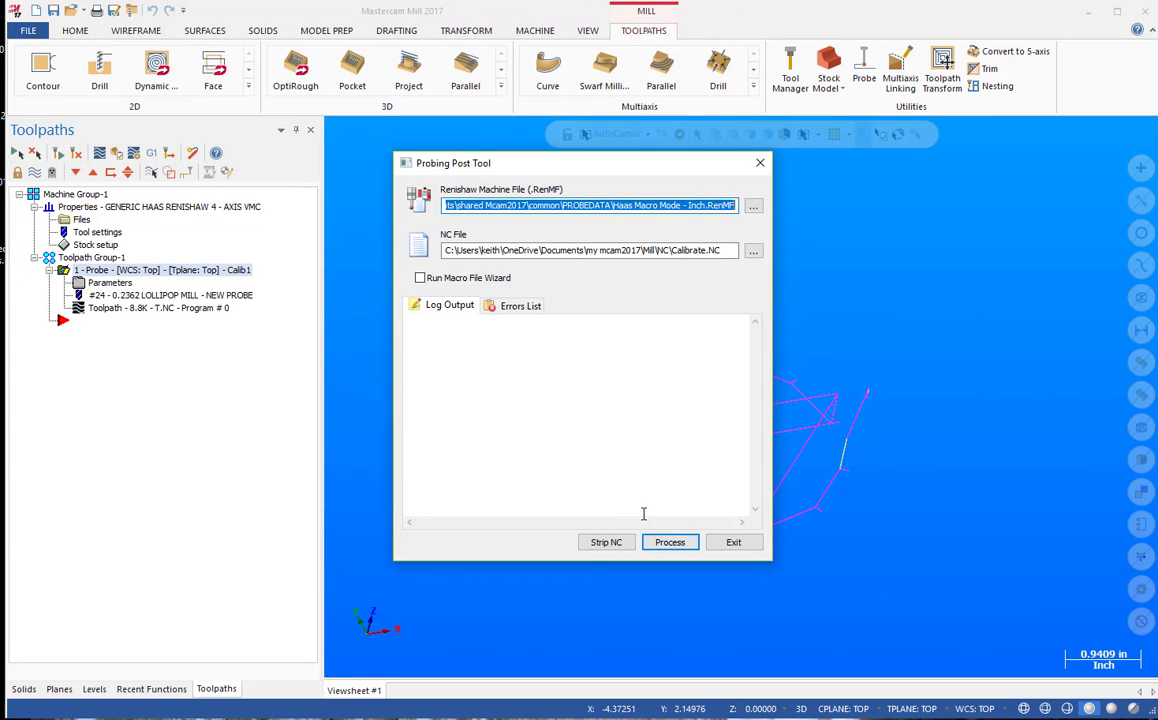
Run the Renishaw probing post on Calibrate.NC, confirm the log and Errors List show no problems, and finish.
drag(546, 165, 584, 190)
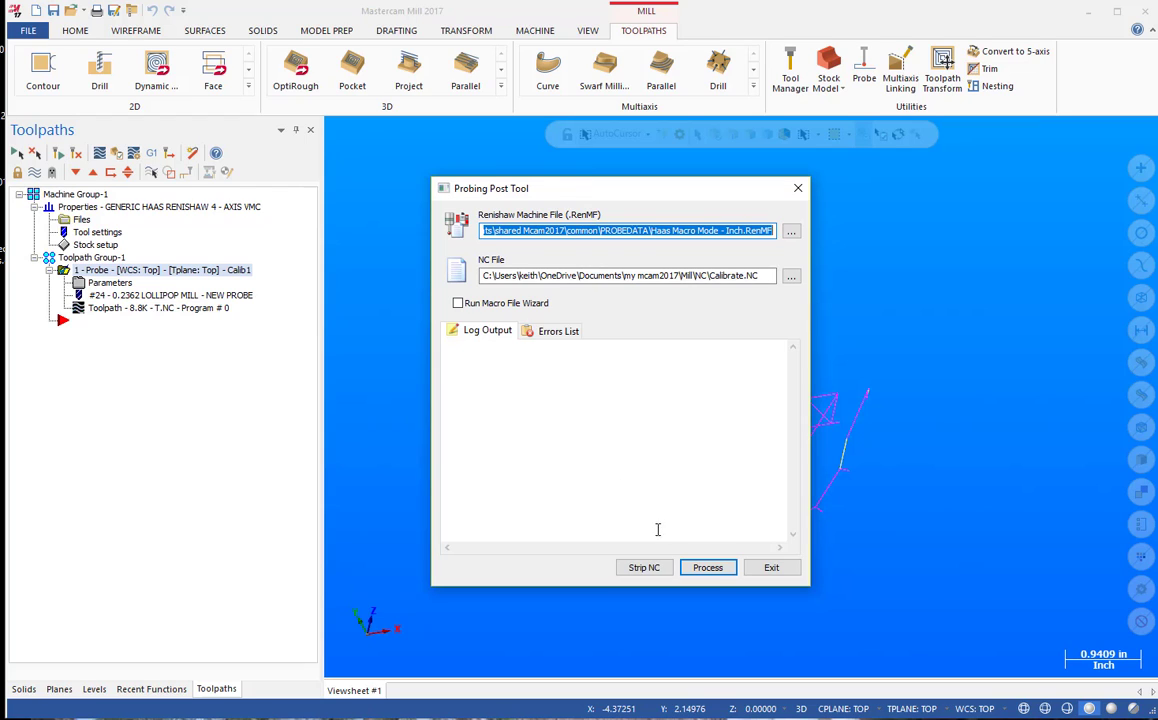
click(700, 569)
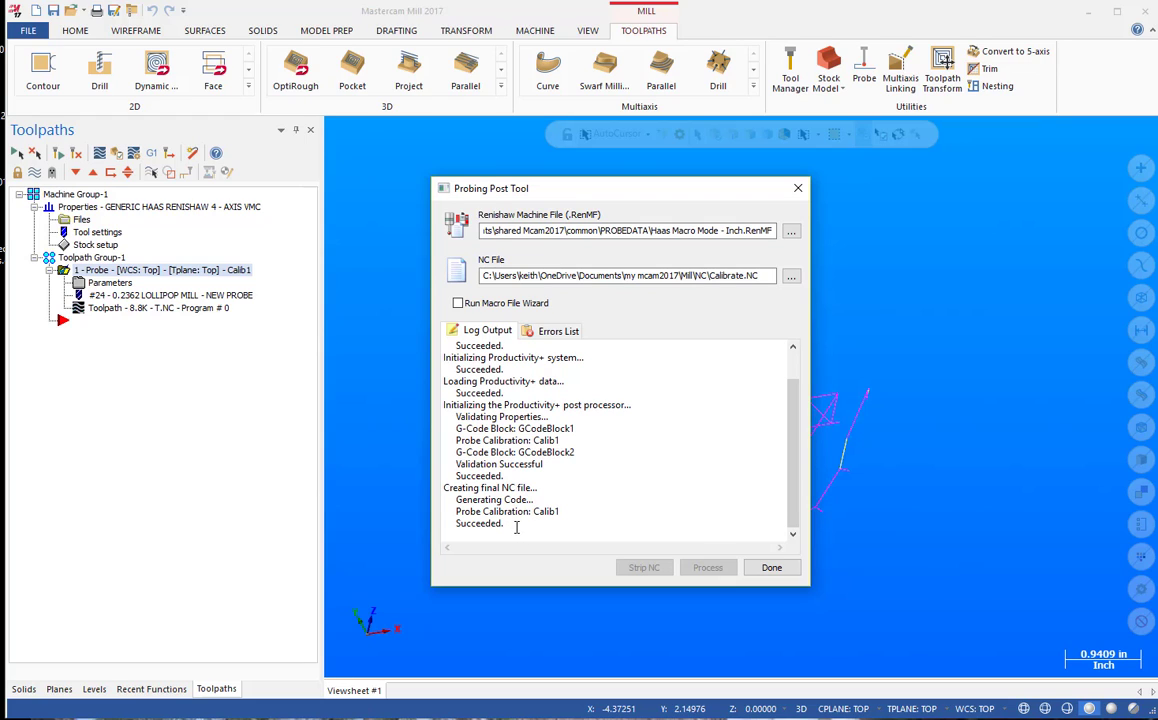
scroll(566, 463, up, 1)
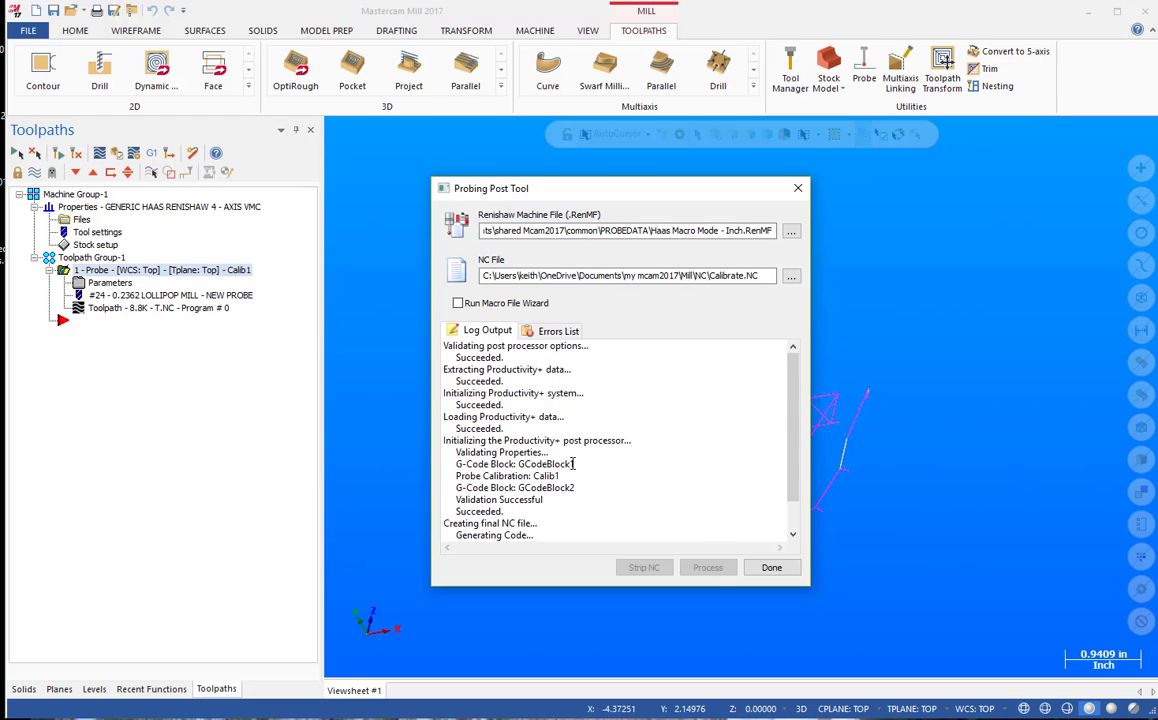
scroll(549, 483, down, 1)
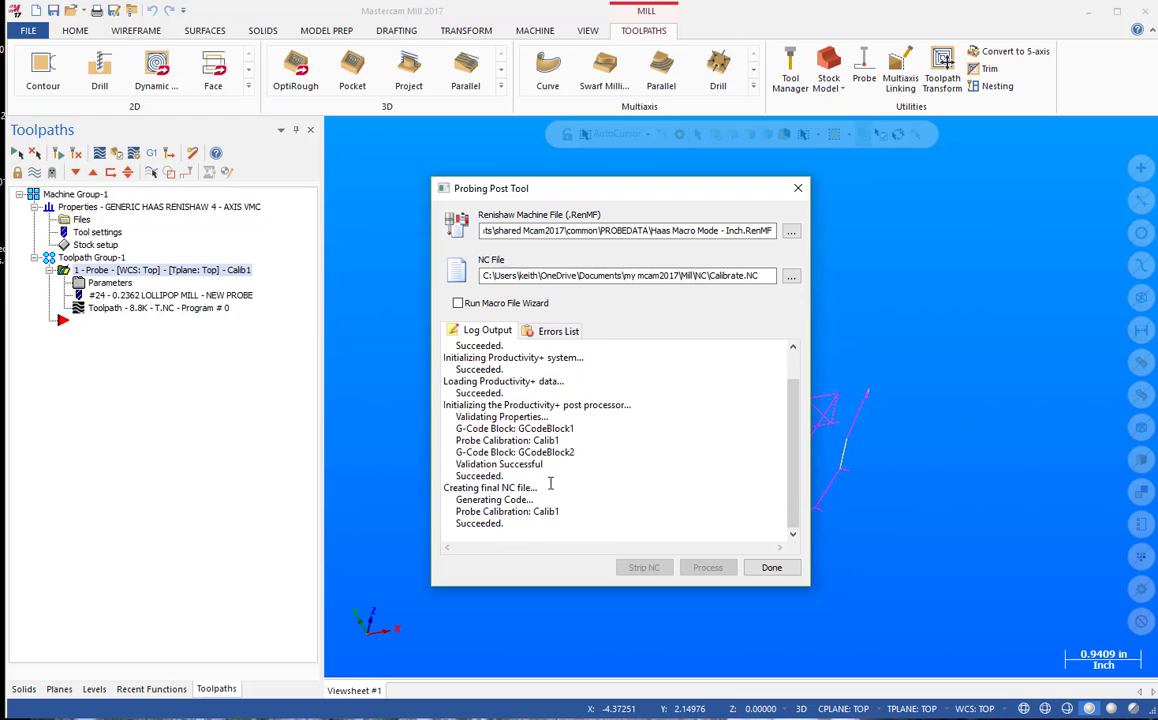
click(552, 331)
click(489, 331)
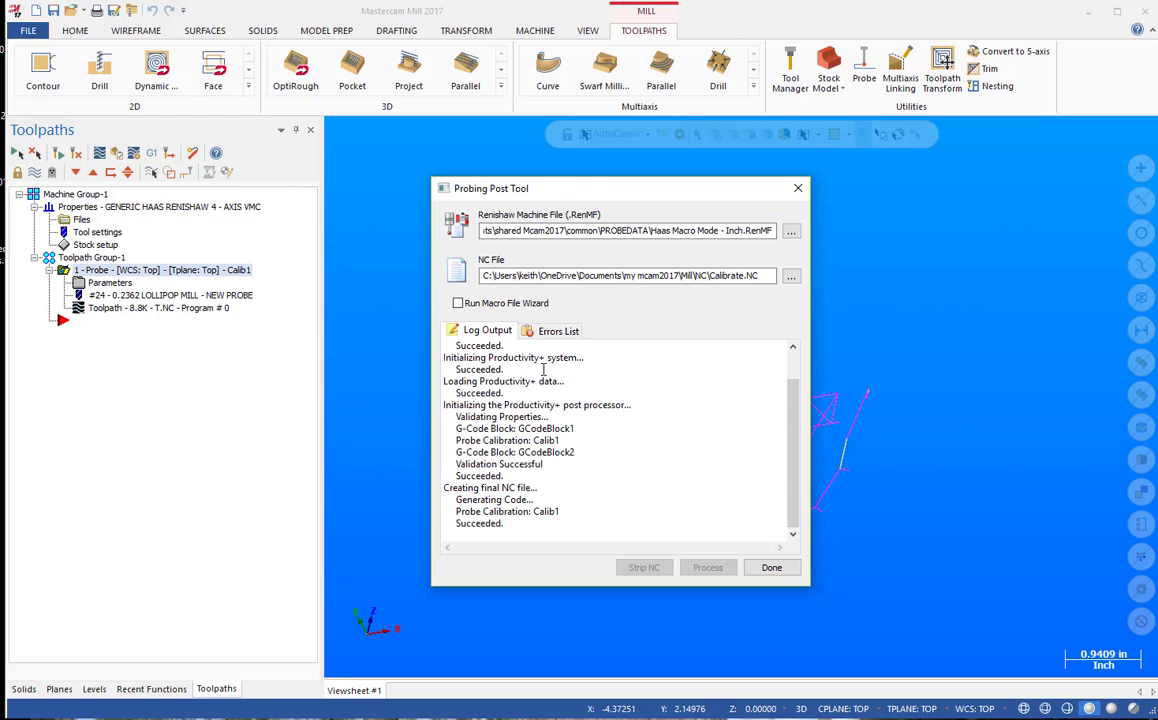
click(771, 568)
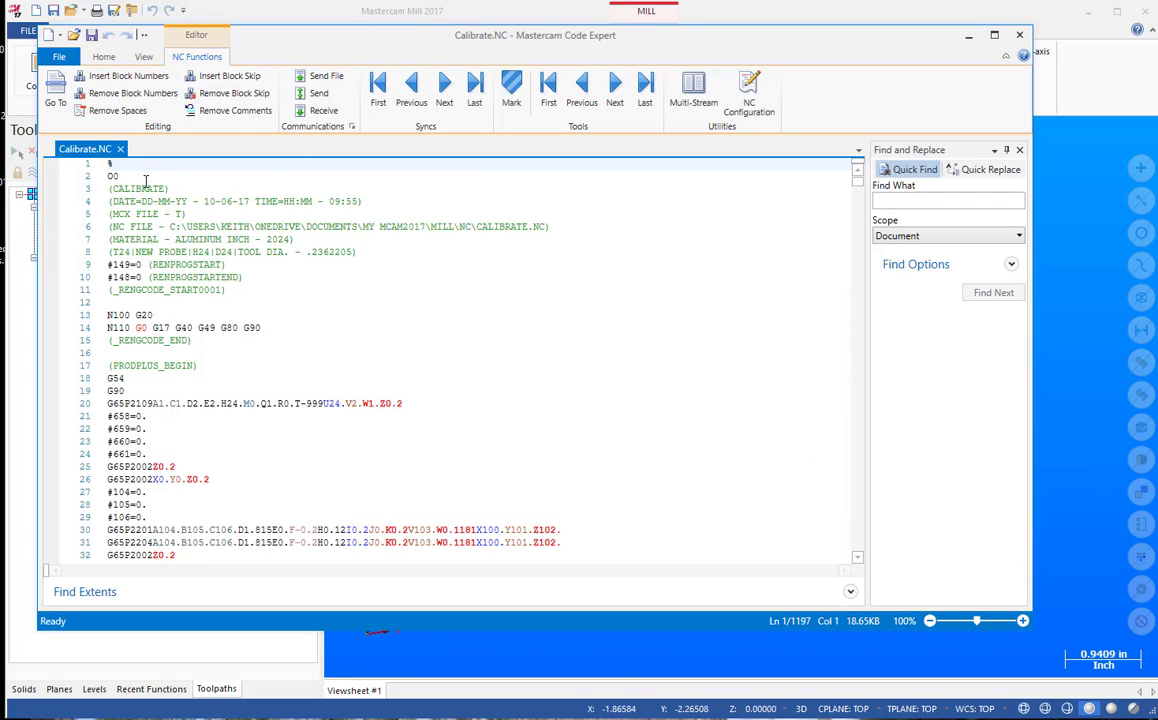
Change the program number on line 2 from O0 to O7777.
click(132, 177)
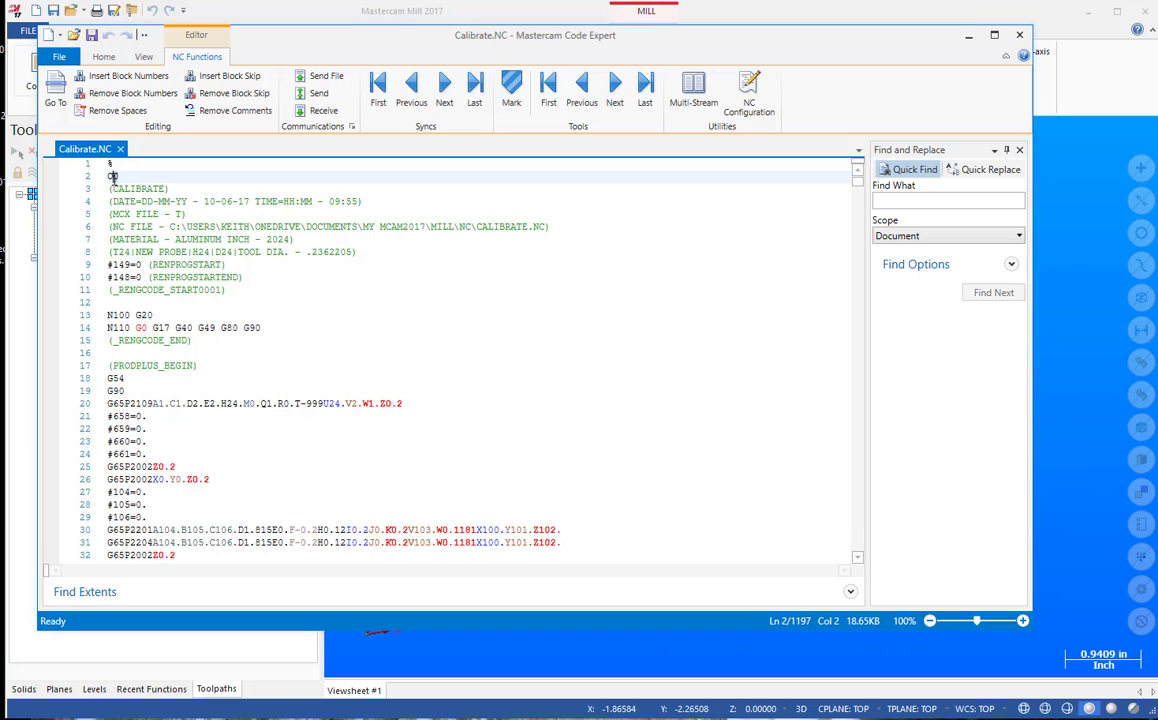
text(7777)
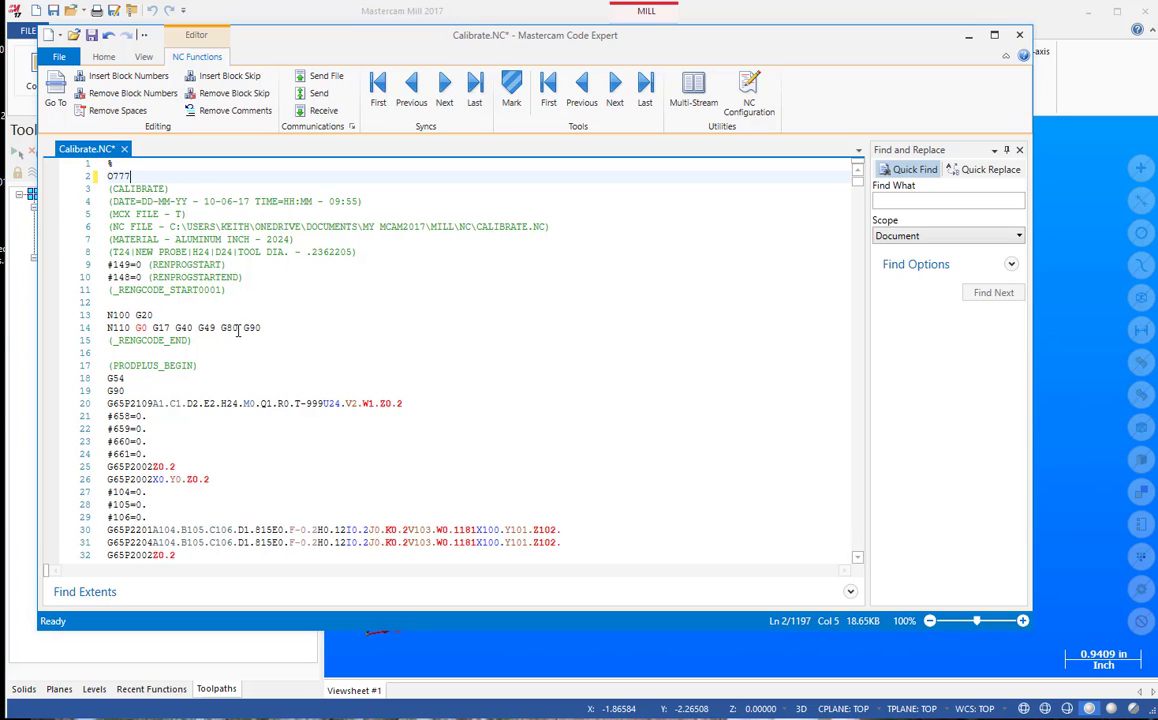
click(344, 320)
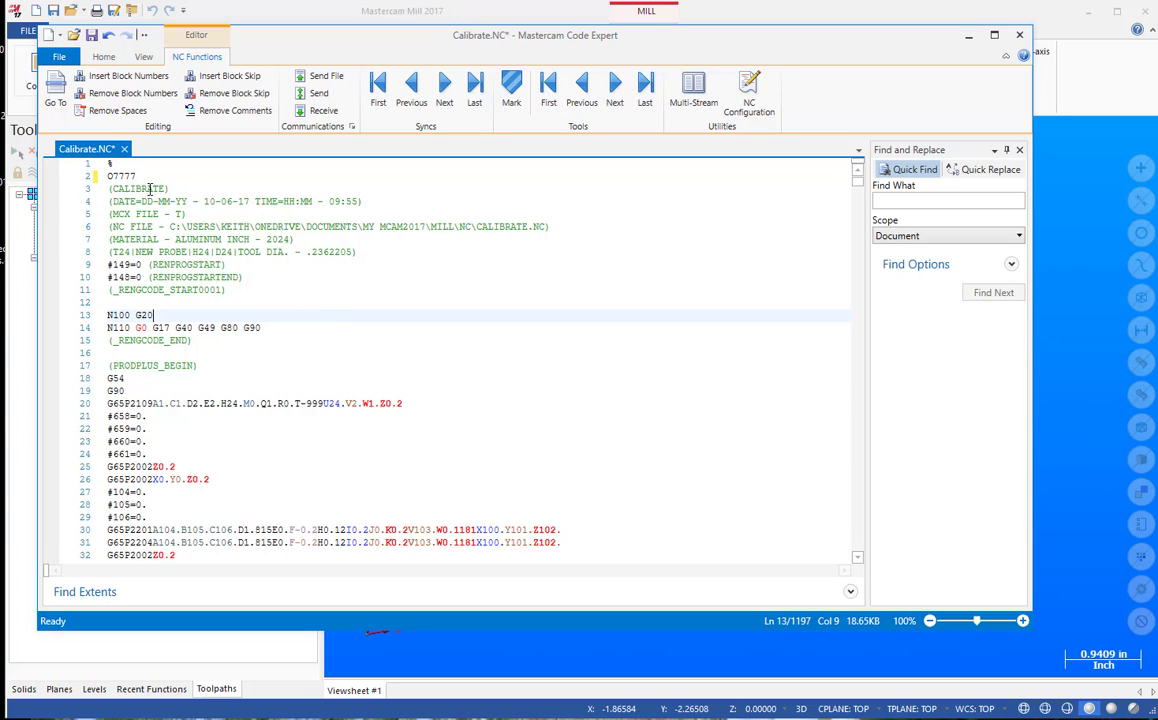
Review the Calibrate.NC code, then close Code Expert so it prompts to save the changes.
scroll(337, 356, down, 8)
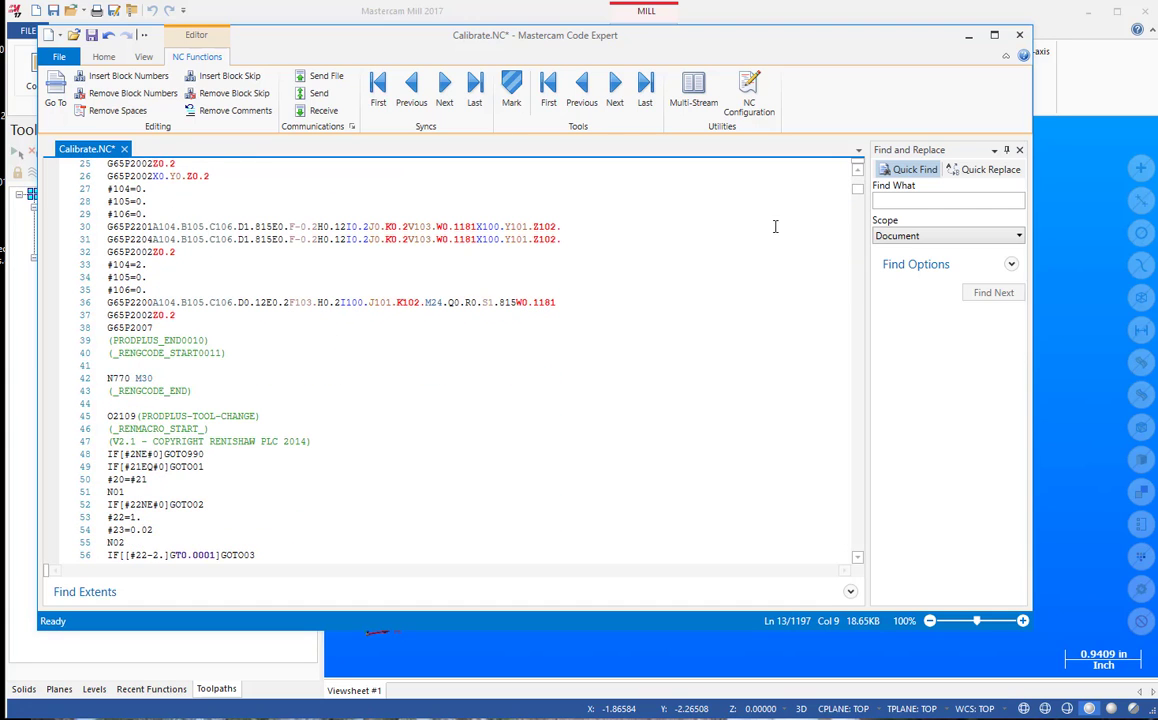
mouse_move(859, 196)
mouse_down()
mouse_move(864, 241)
mouse_move(843, 189)
mouse_up()
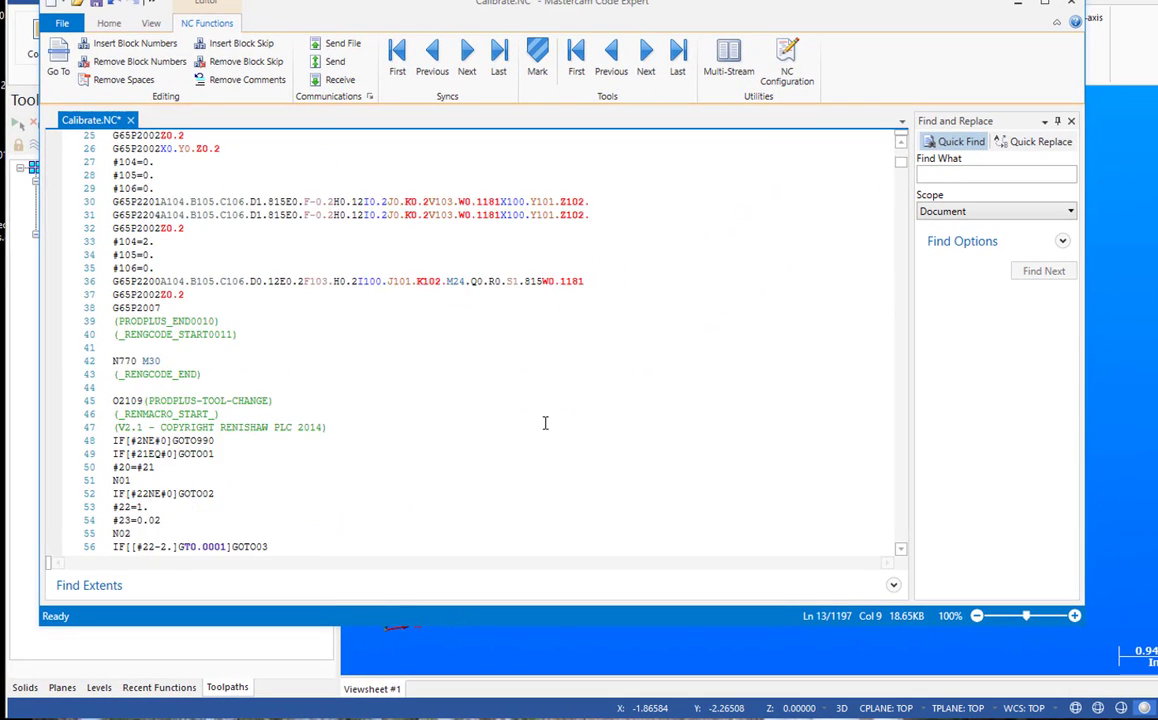
scroll(550, 418, up, 4)
scroll(550, 418, up, 3)
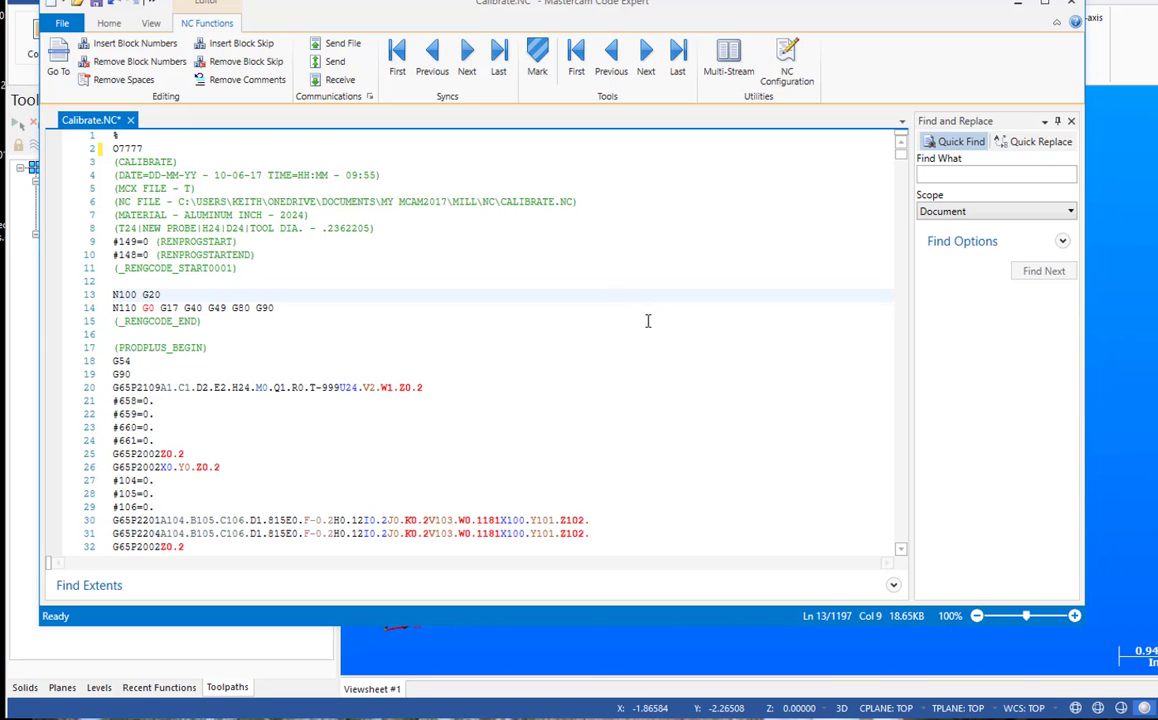
scroll(645, 340, down, 4)
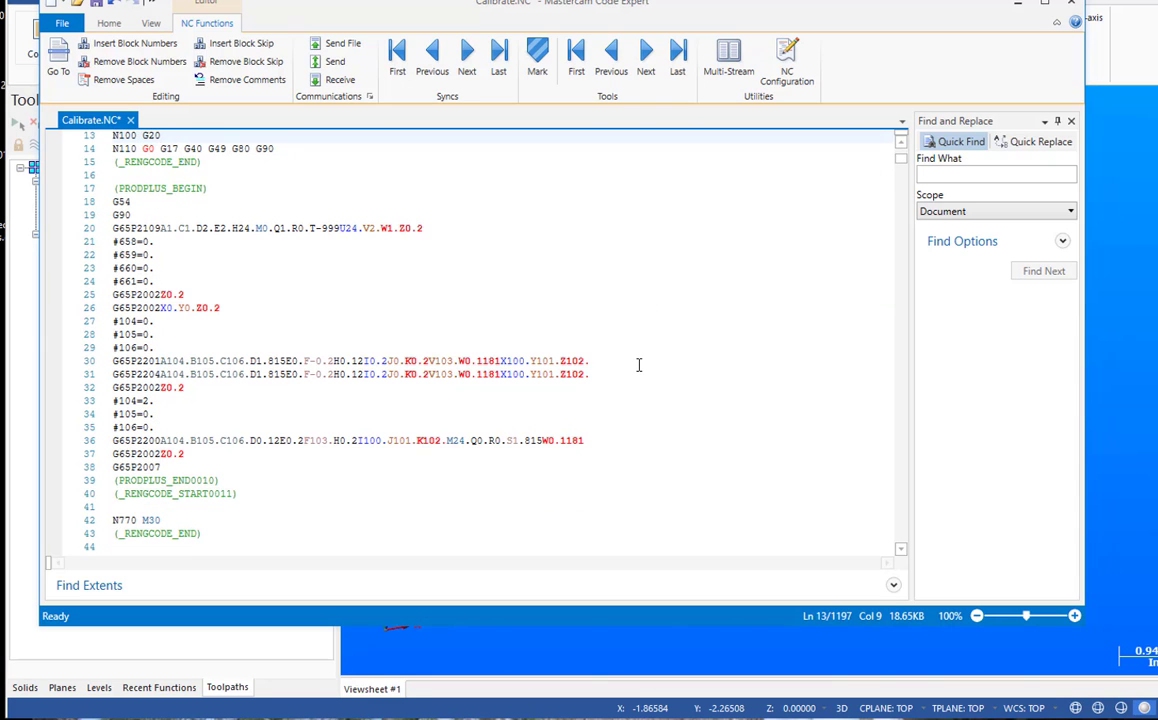
scroll(638, 365, up, 4)
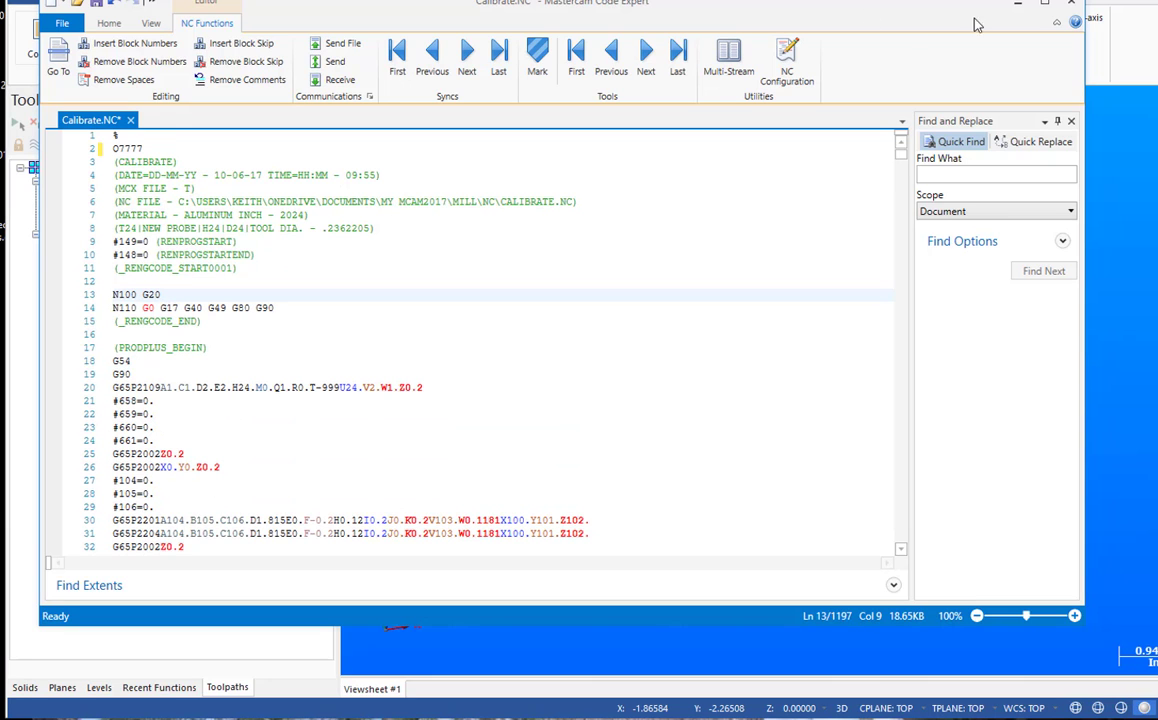
key(alt+F4)
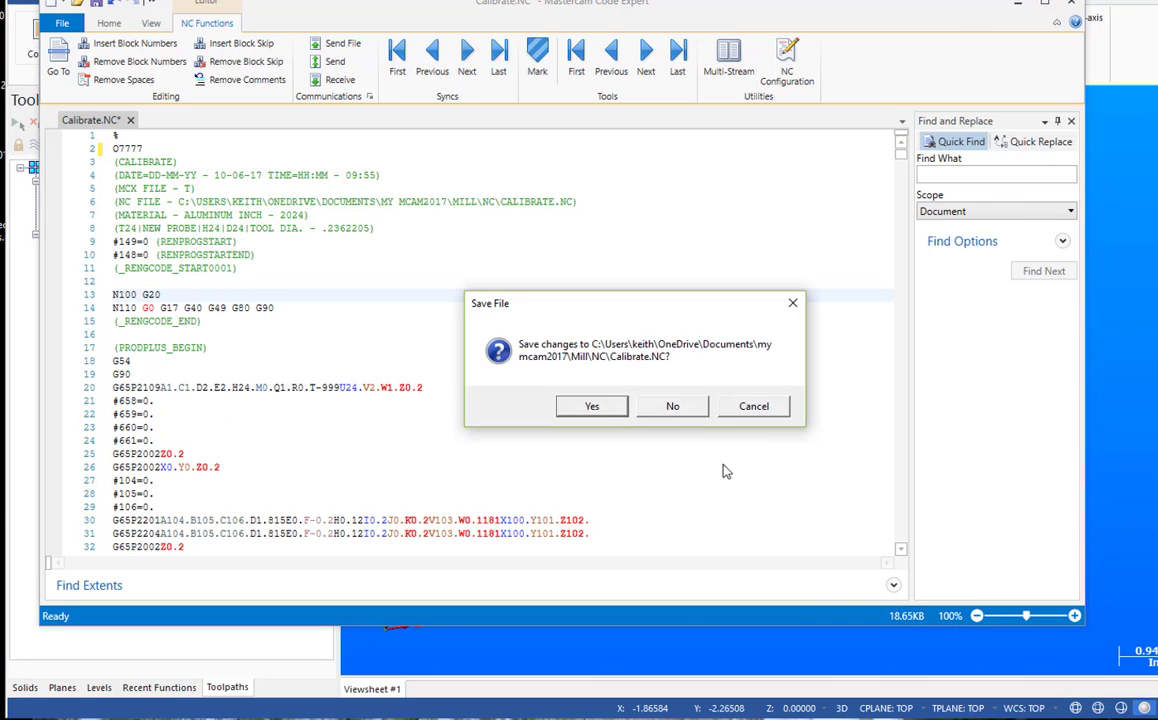
click(591, 410)
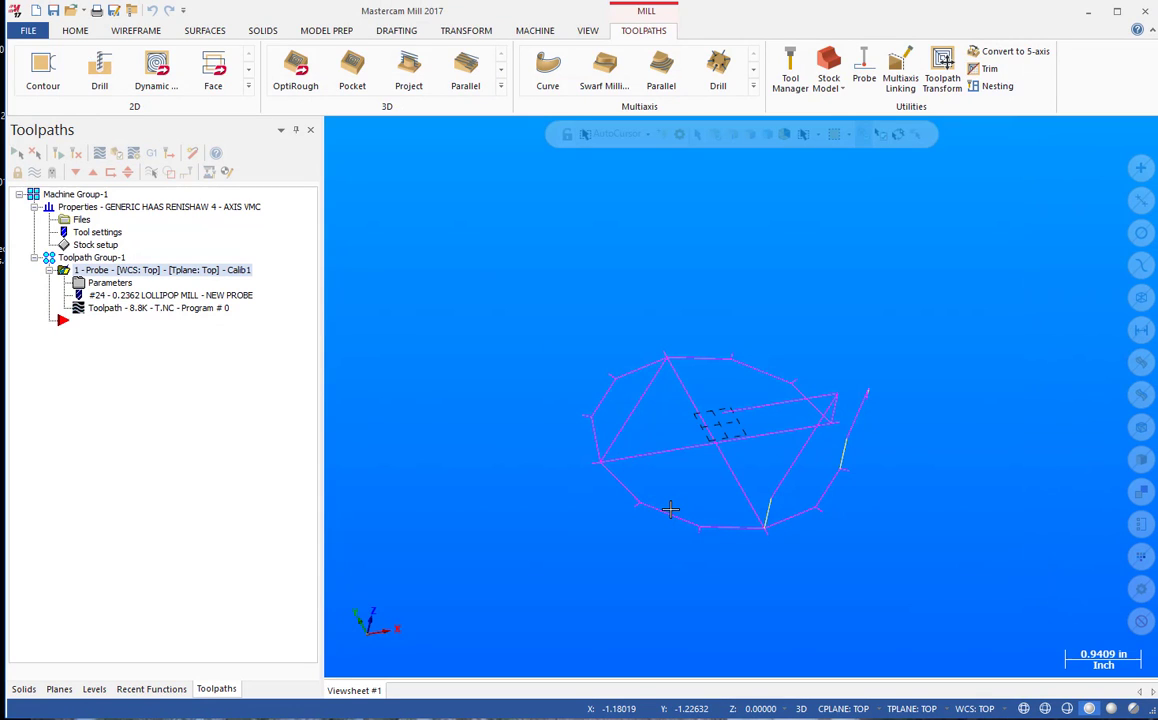